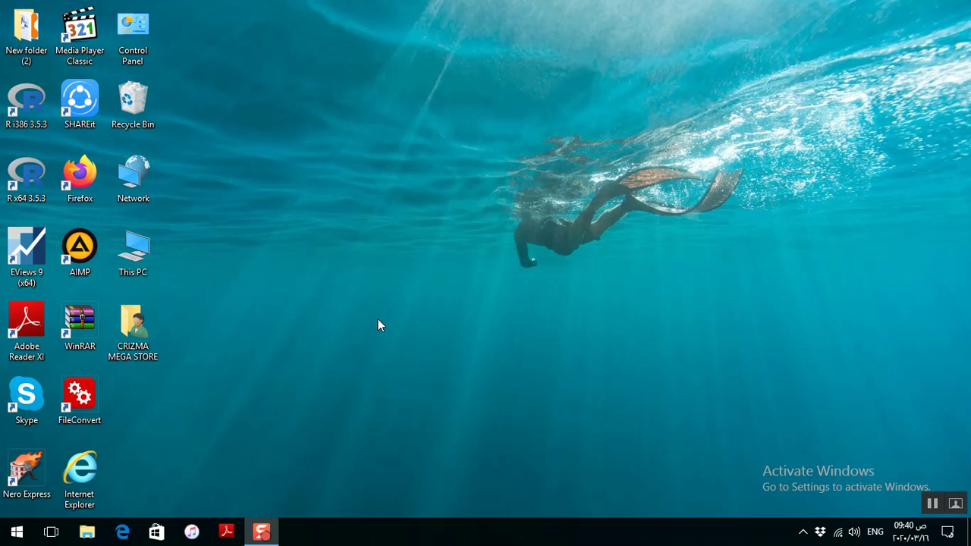
- Launch IBM SPSS Statistics 22 and dismiss its welcome dialog to reach the empty data editor
left_click(11, 534)
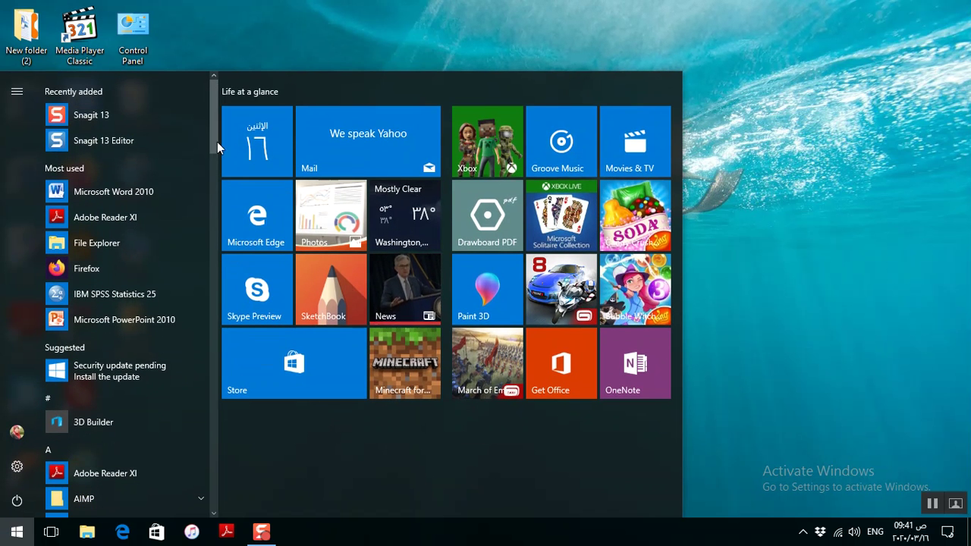
left_click_drag(217, 129, 214, 281)
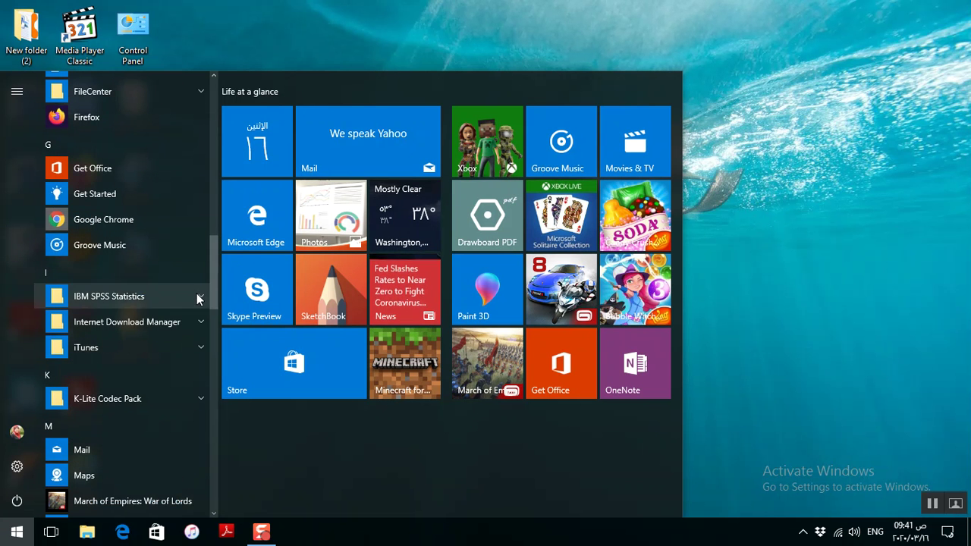
left_click(197, 295)
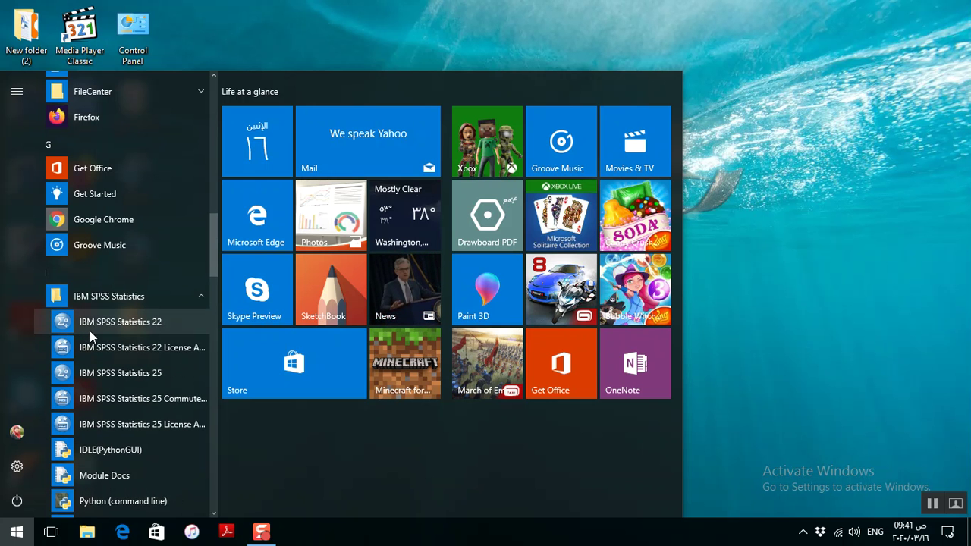
left_click(154, 322)
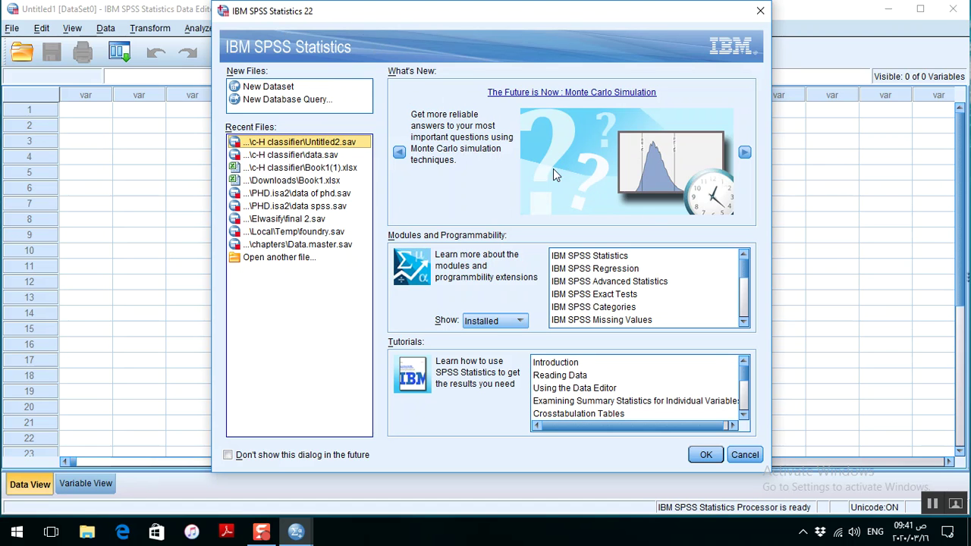
left_click(760, 14)
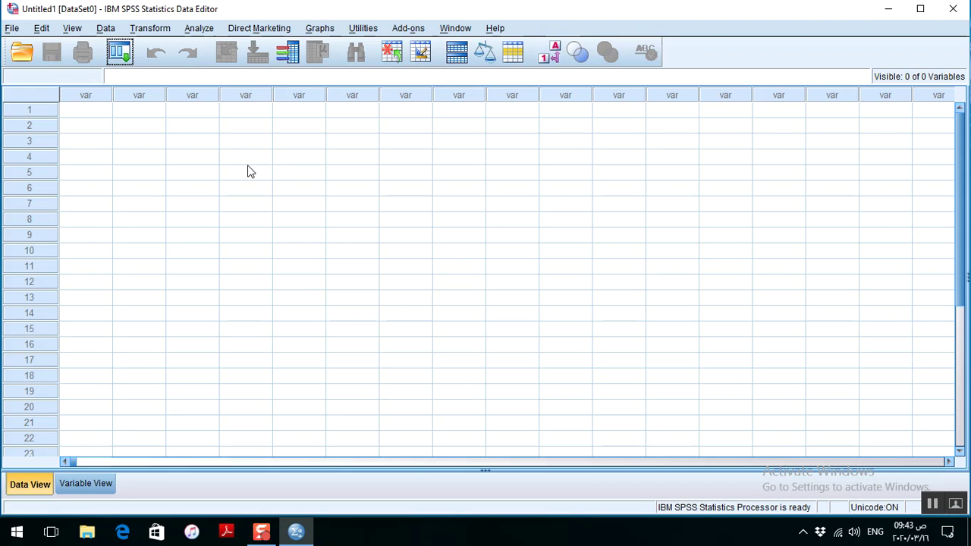
- Create a new output document and minimize its viewer window
left_click(13, 28)
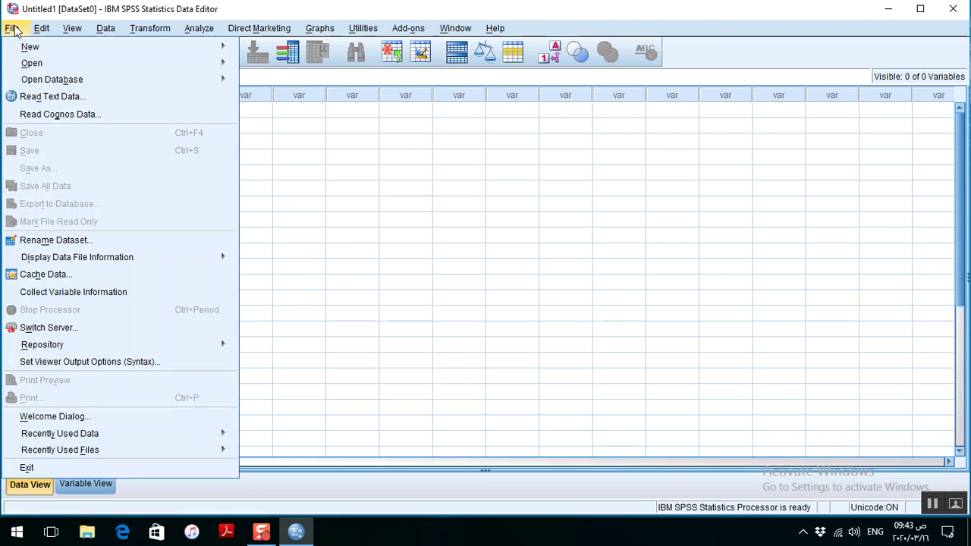
mouse_move(46, 48)
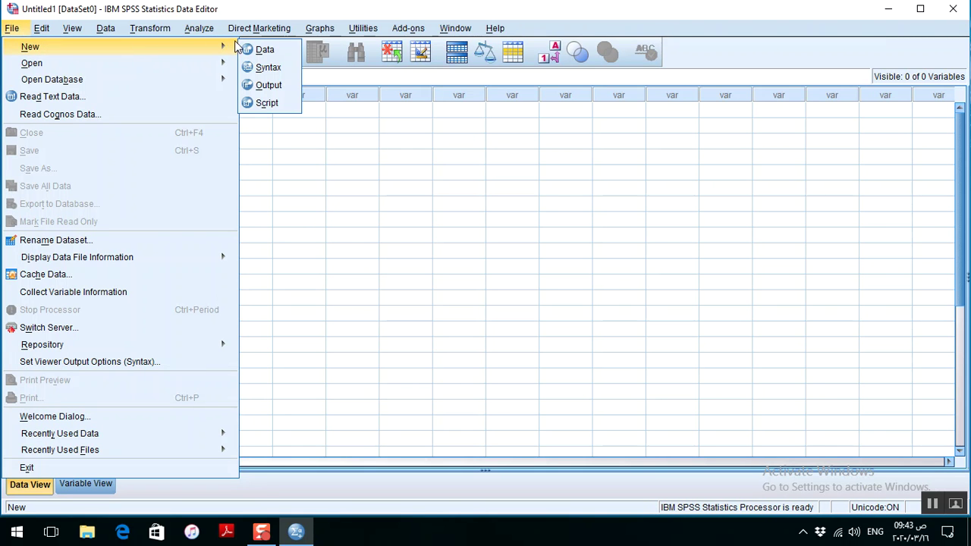
left_click(270, 86)
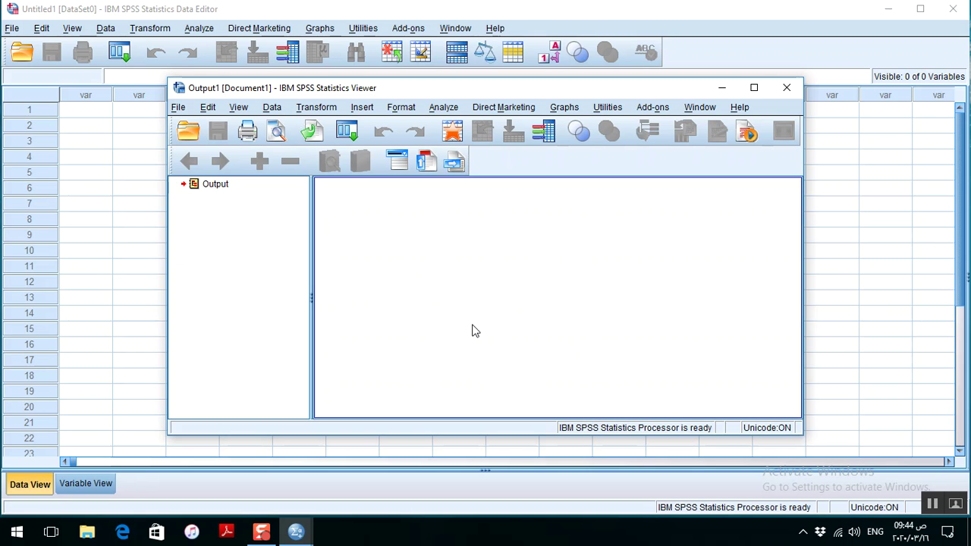
left_click(722, 87)
- Create a new syntax file and minimize its editor window
left_click(16, 32)
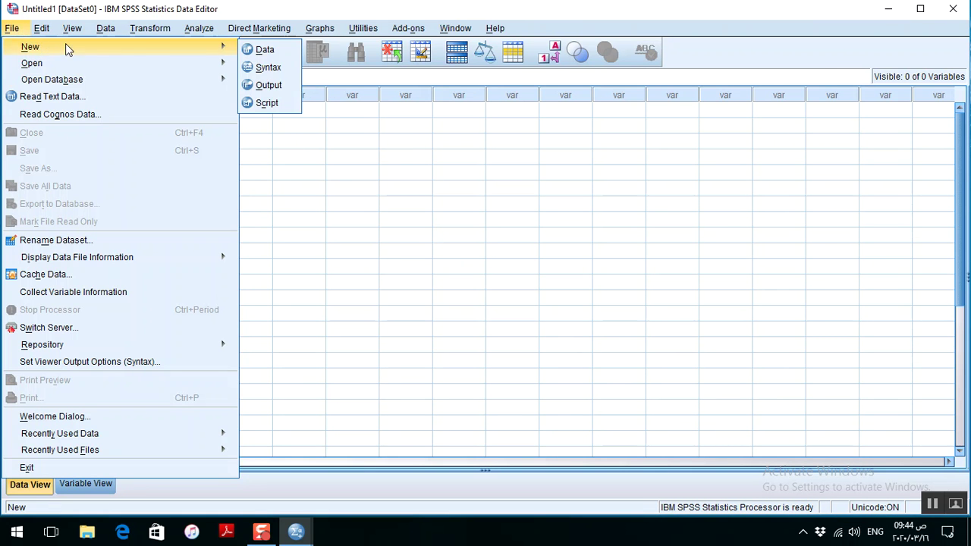
left_click(268, 67)
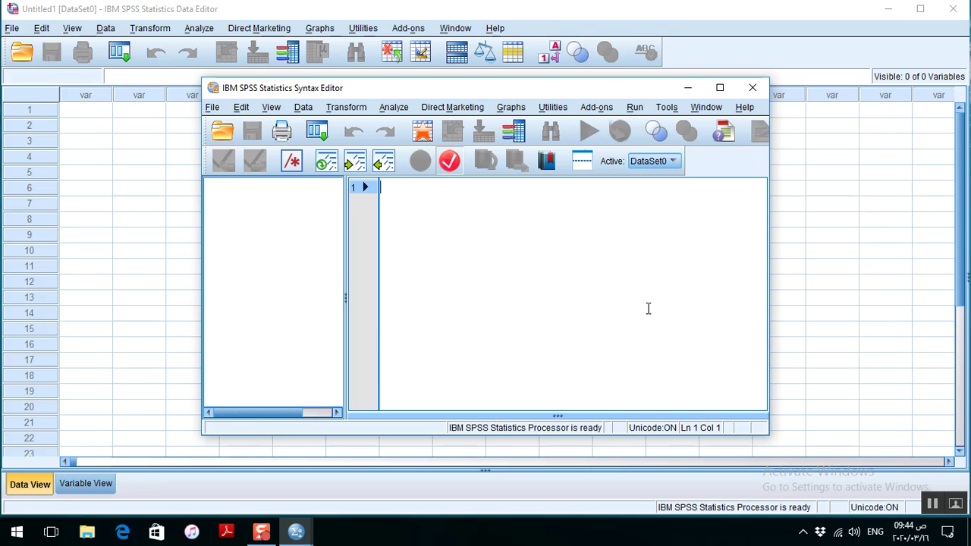
left_click(688, 89)
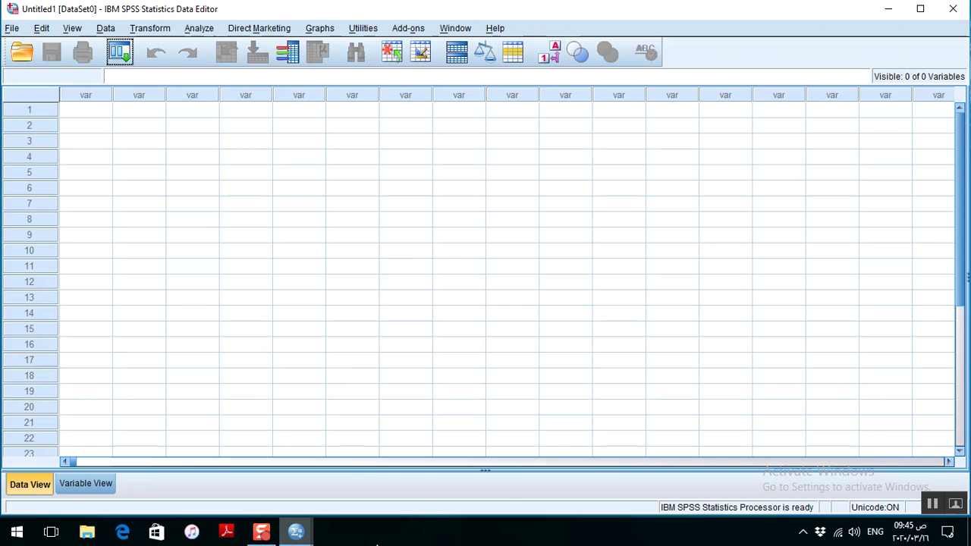
- Bring up the output viewer, the syntax editor and the data editor one after another
left_click(297, 534)
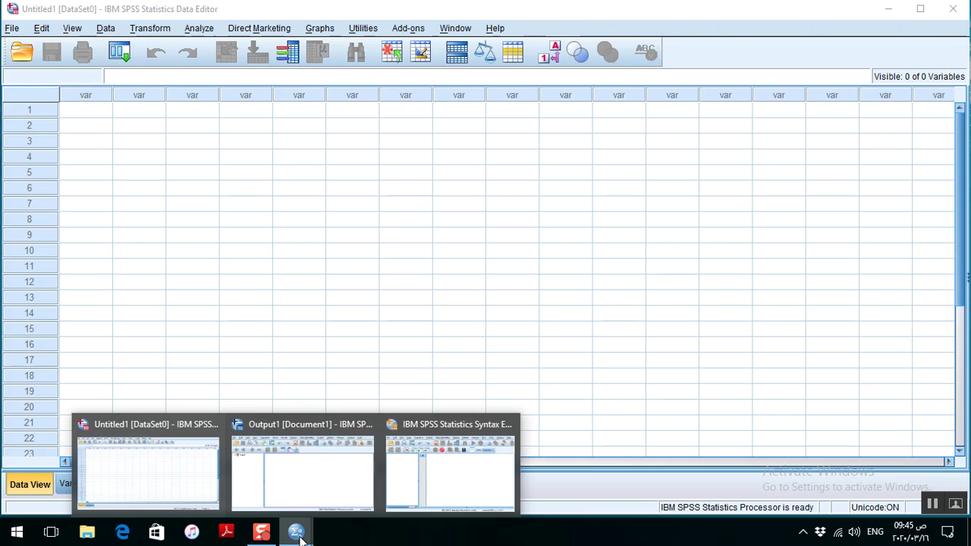
mouse_move(323, 468)
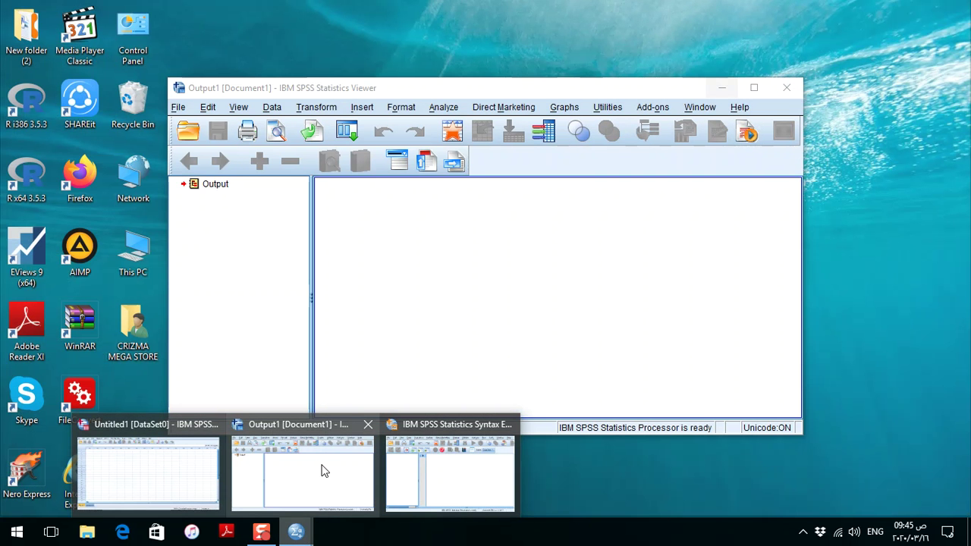
left_click(322, 468)
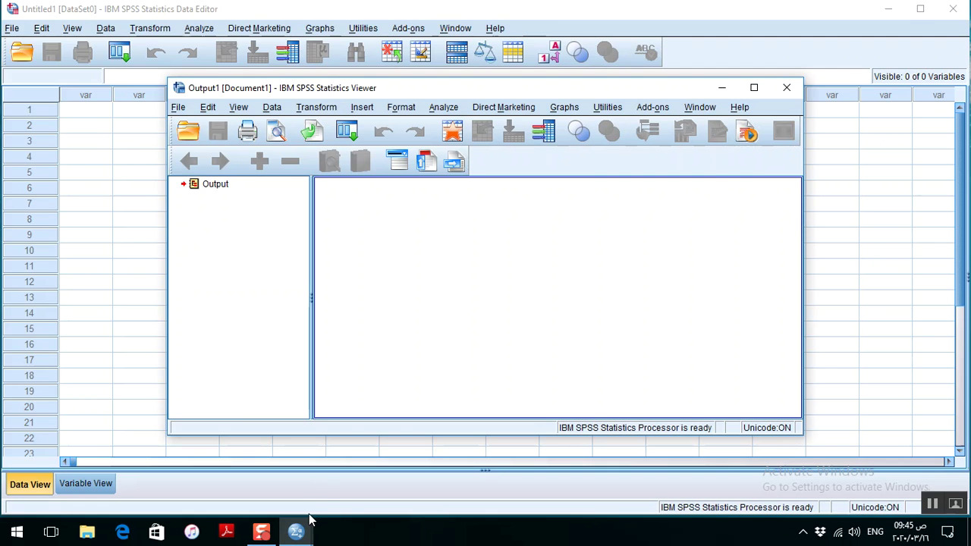
mouse_move(296, 531)
left_click(476, 452)
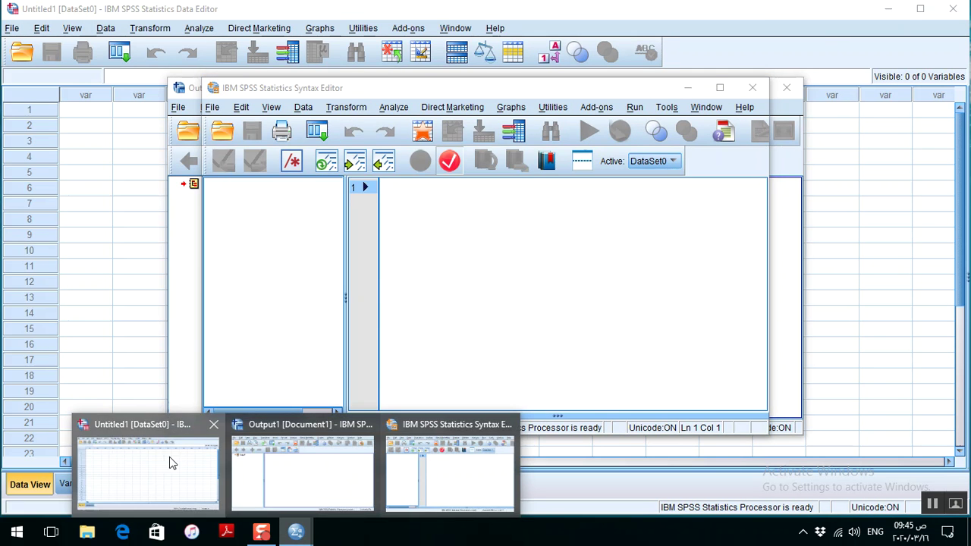
left_click(169, 457)
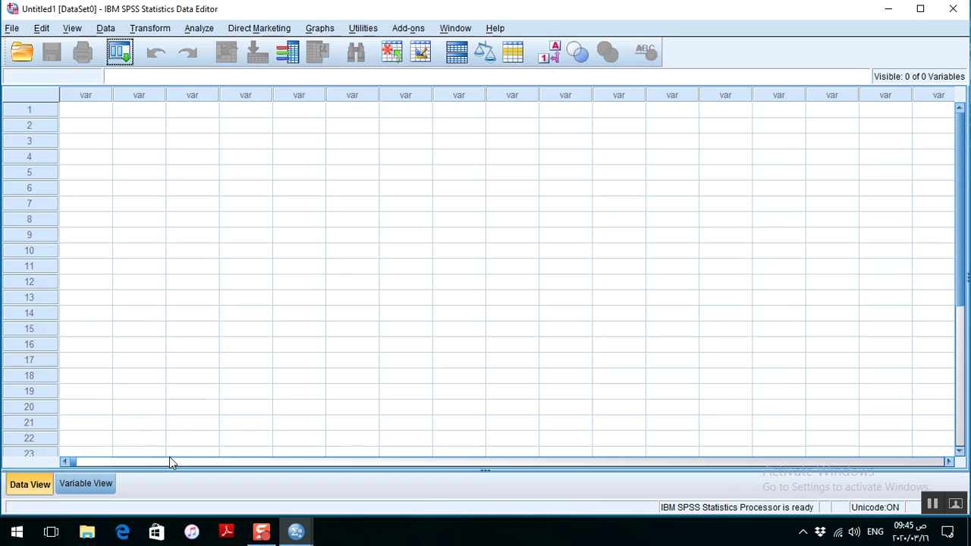
- Minimize all open SPSS windows and restore only the output viewer, maximized
left_click(887, 9)
left_click(692, 90)
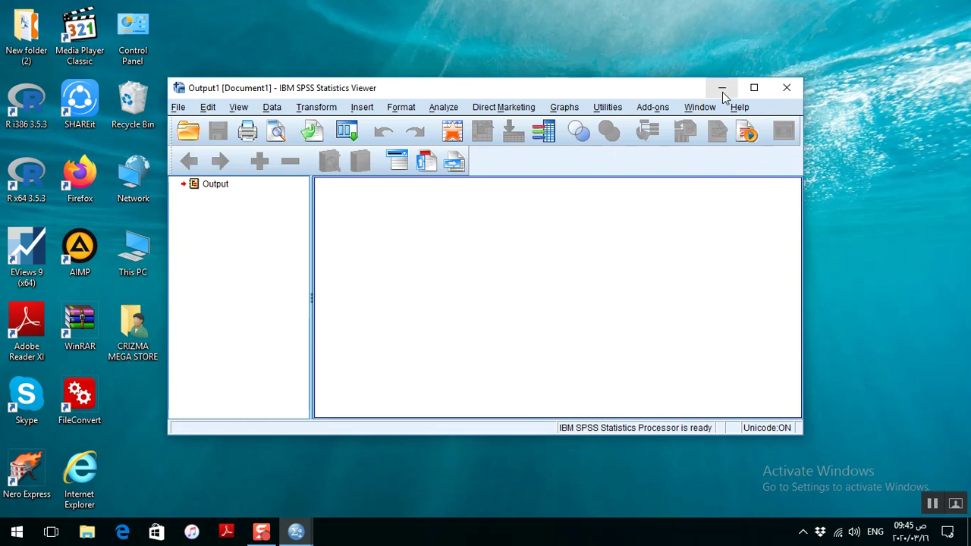
left_click(722, 89)
mouse_move(296, 538)
left_click(315, 481)
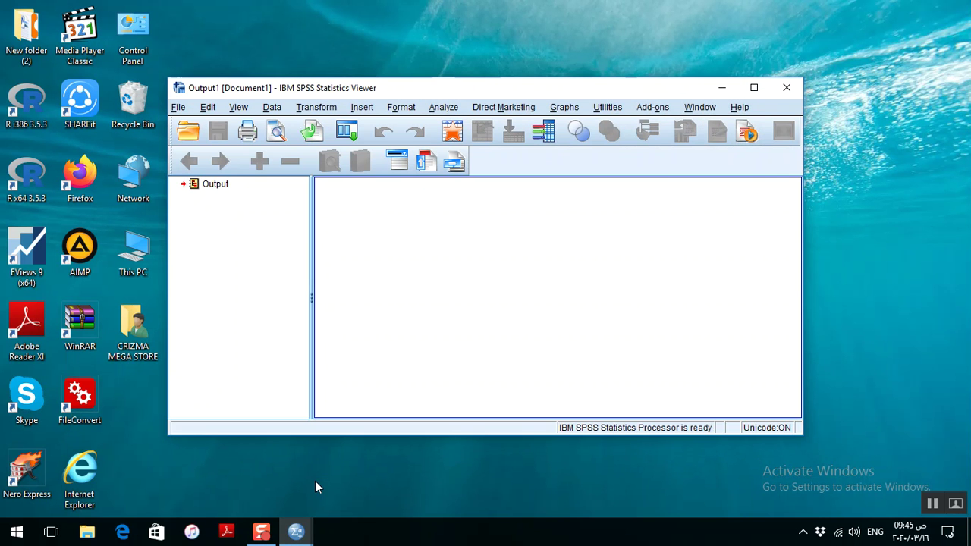
left_click(755, 88)
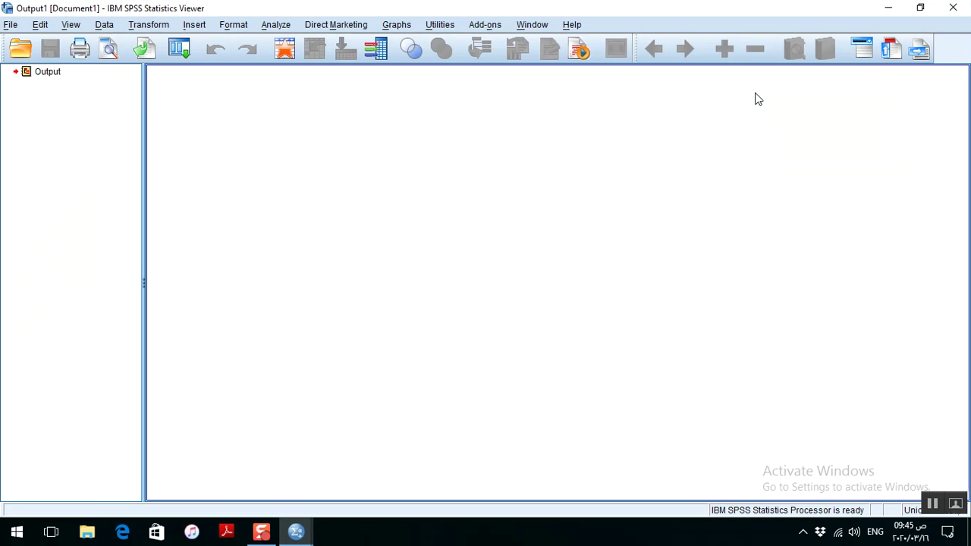
- Switch to the data editor, bring up the syntax editor from there and minimize it again
left_click(529, 29)
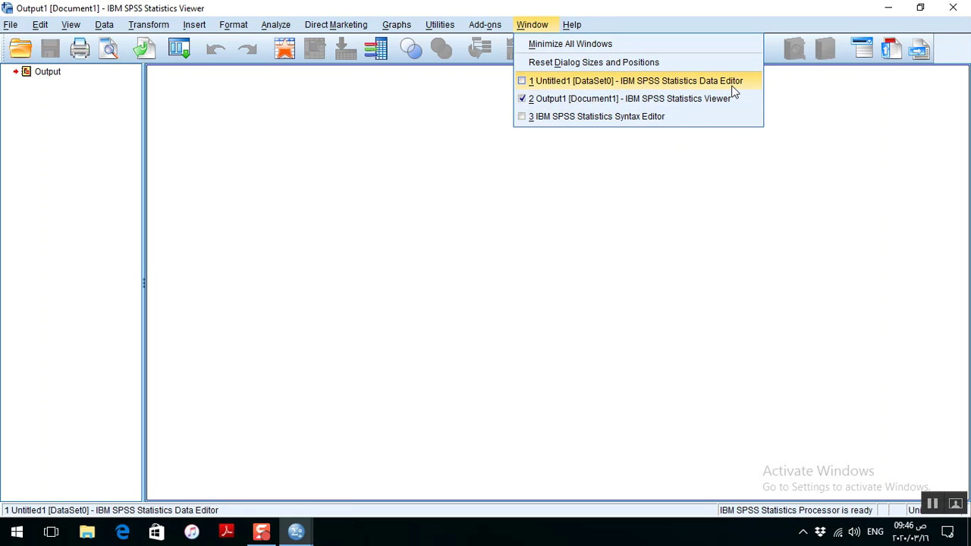
left_click(525, 82)
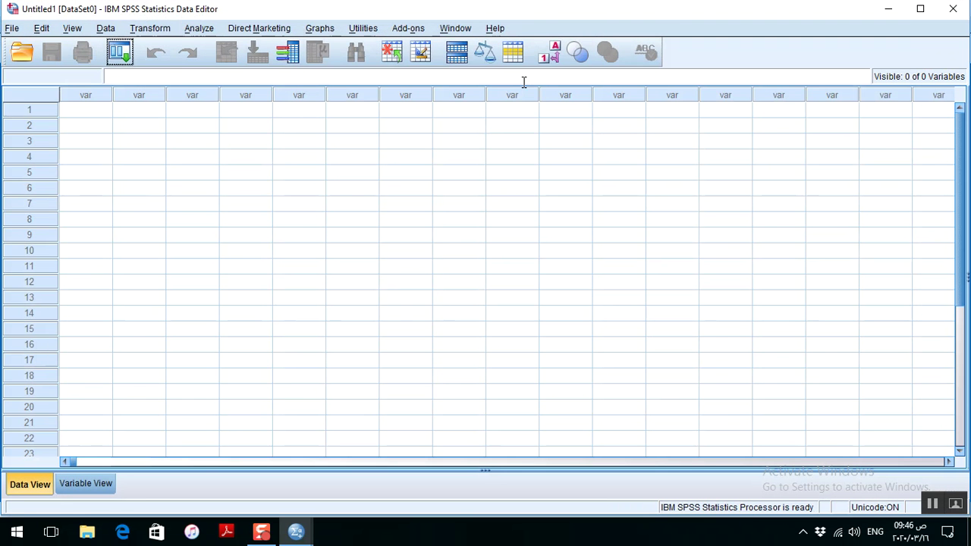
left_click(463, 31)
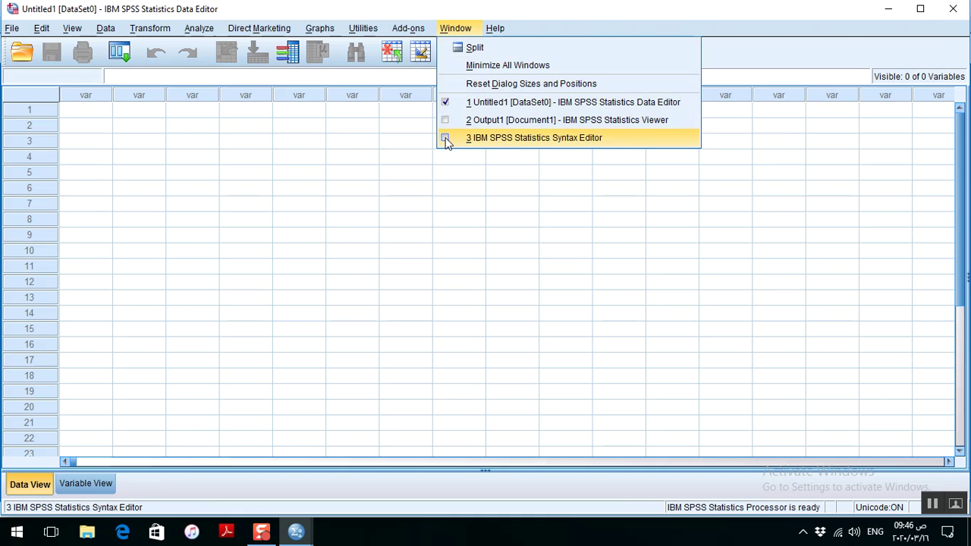
left_click(531, 138)
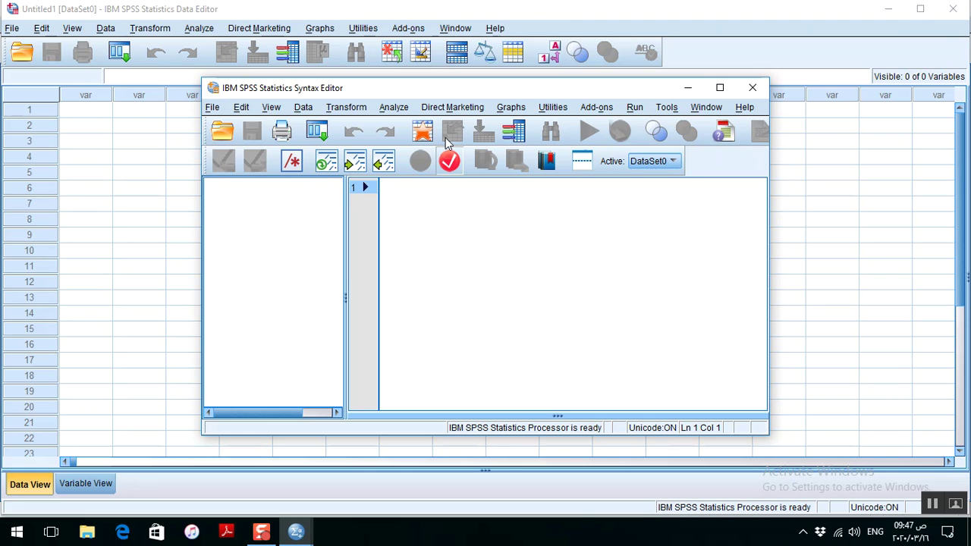
left_click(688, 88)
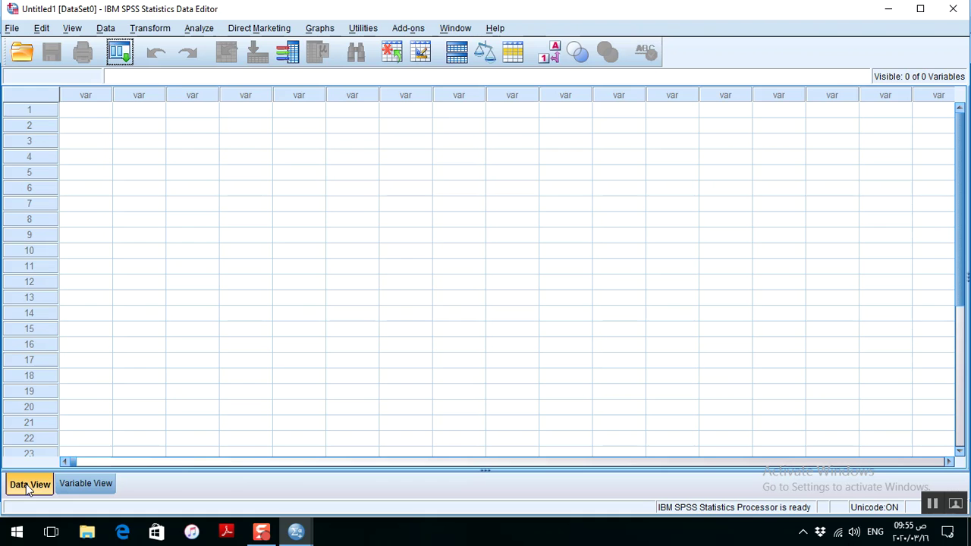
- Show the Variable View of the untitled dataset and look over its Name and Label columns
left_click(70, 484)
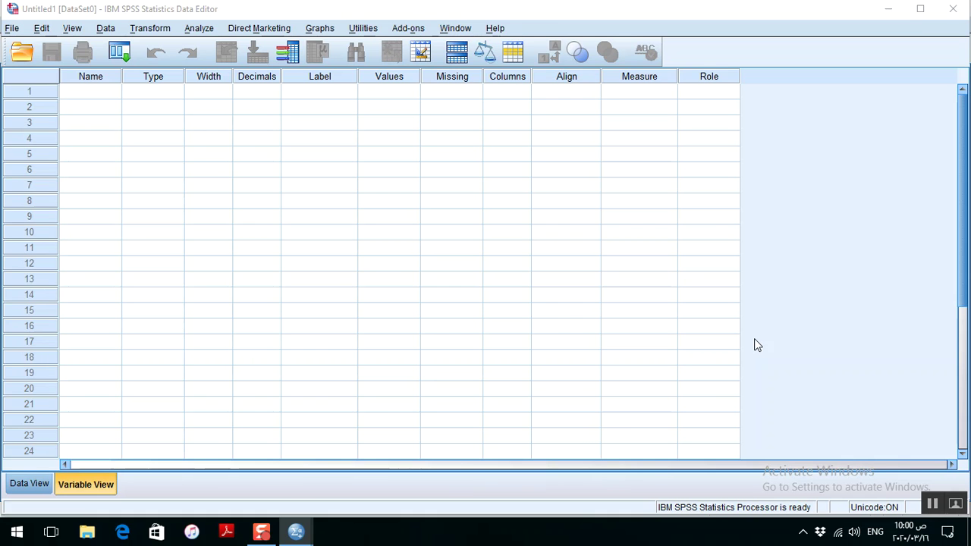
left_click(87, 94)
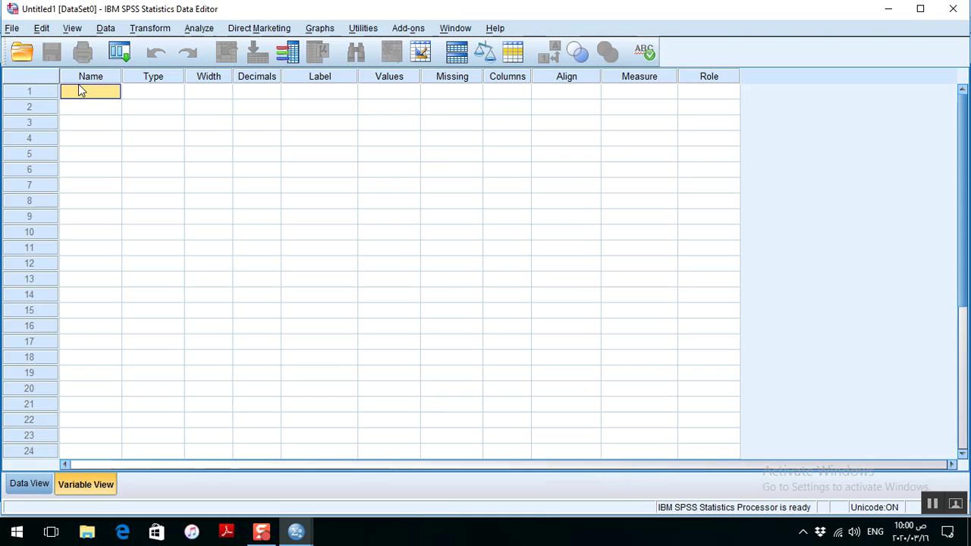
left_click(329, 133)
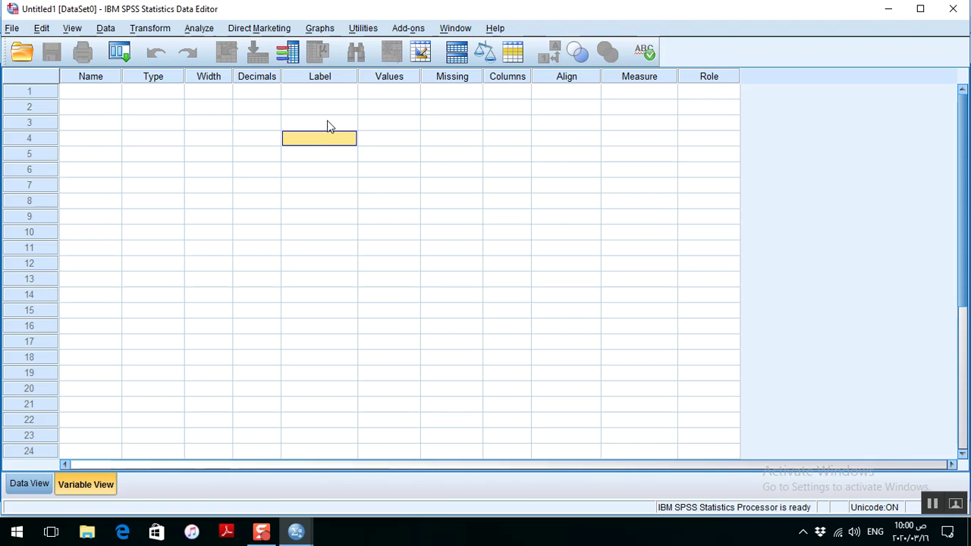
left_click(327, 95)
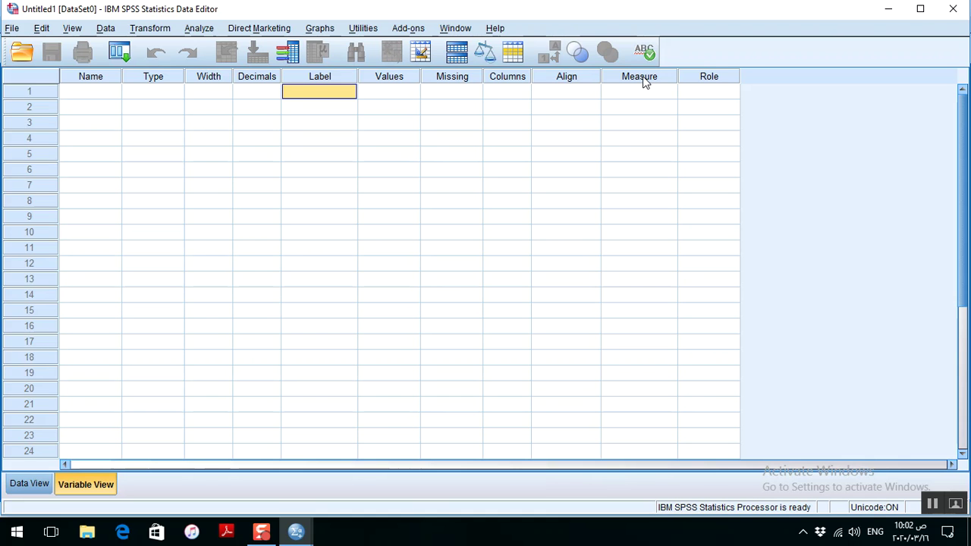
- Define two variables named age and sex in the first two rows of the variable list
left_click(106, 94)
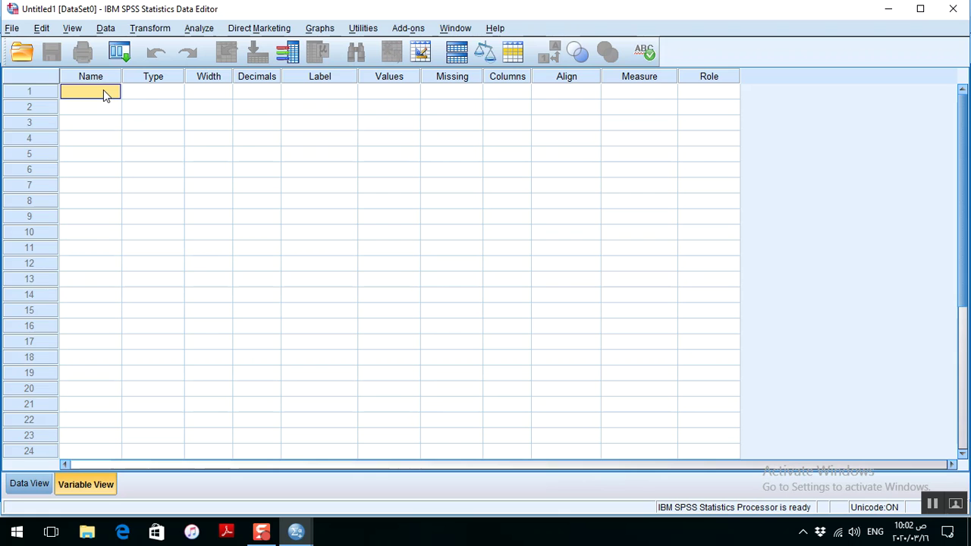
type("age")
left_click(101, 108)
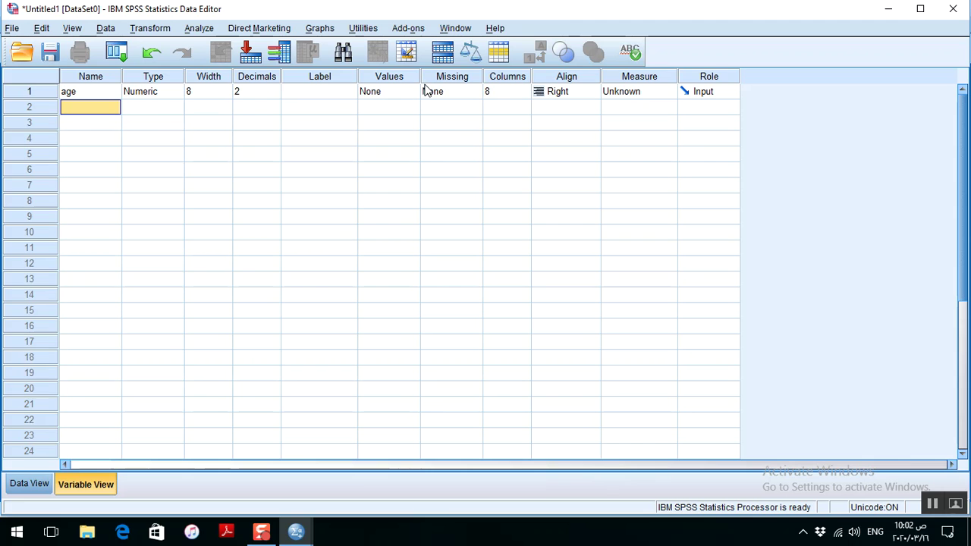
type("sex")
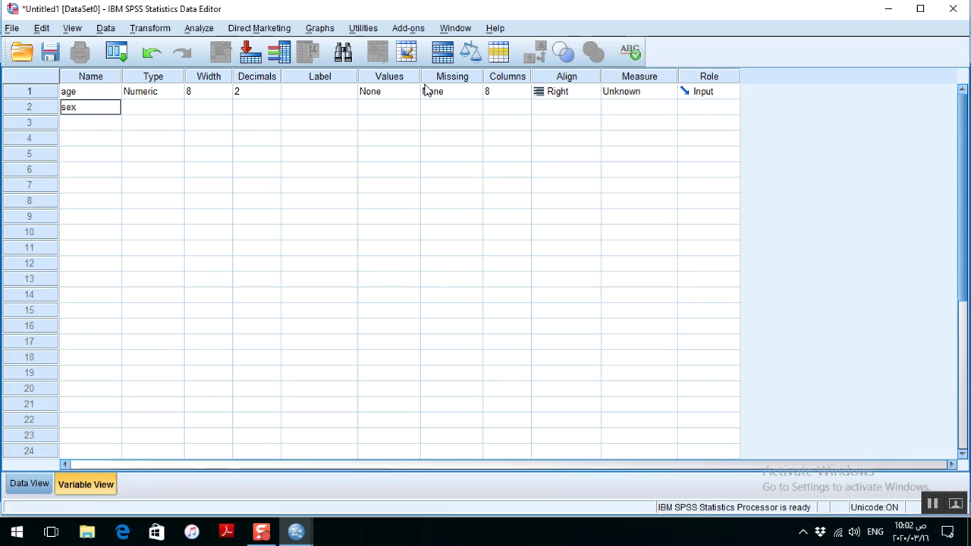
key("Return")
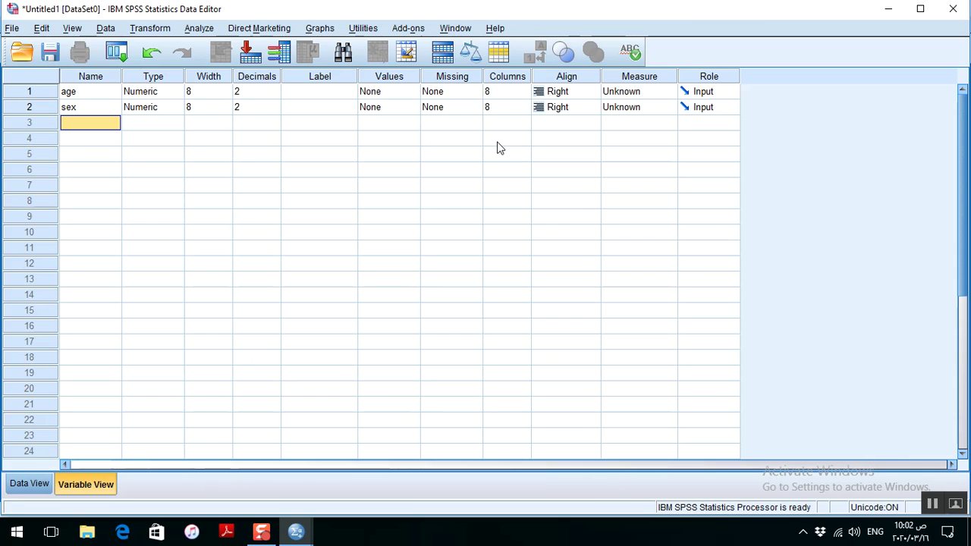
- Review the variable type options for age and accept Numeric
left_click(179, 92)
left_click(178, 92)
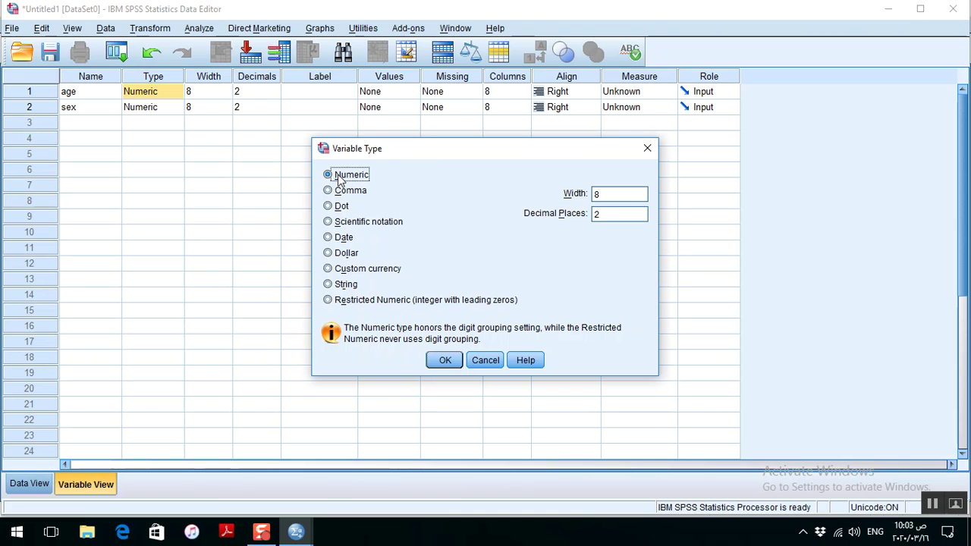
left_click(445, 360)
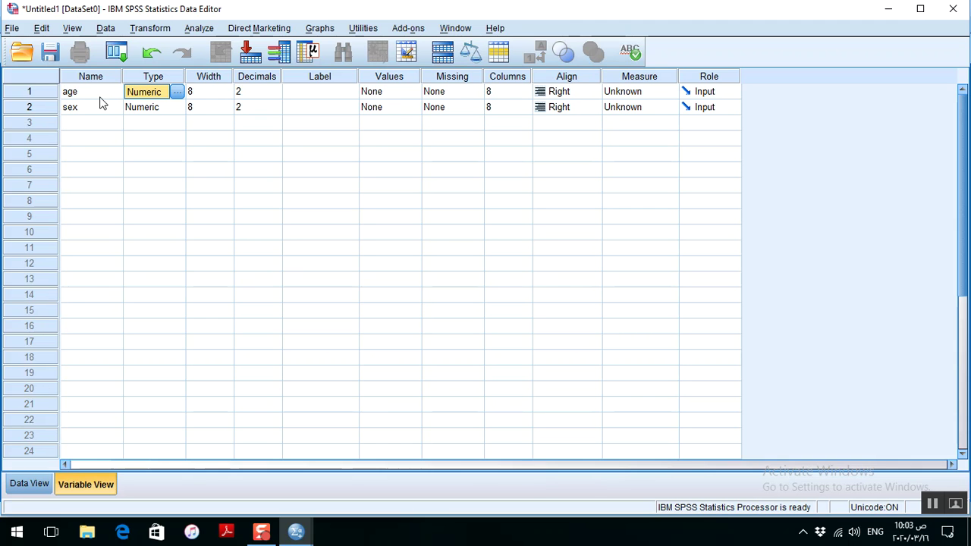
- Set the number of decimals for the age variable to 0
left_click(263, 92)
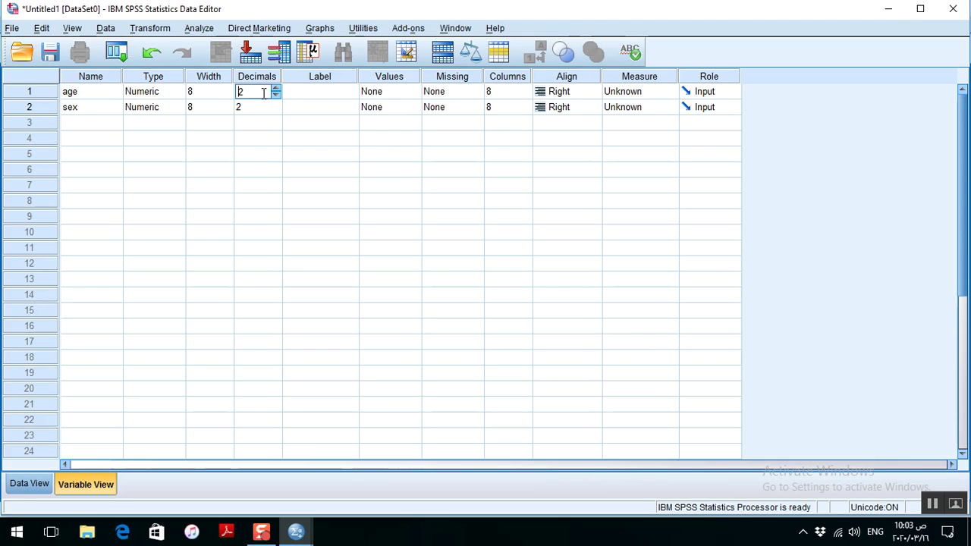
left_click(277, 95)
left_click(277, 89)
left_click(276, 95)
left_click(274, 96)
left_click(275, 96)
left_click(288, 96)
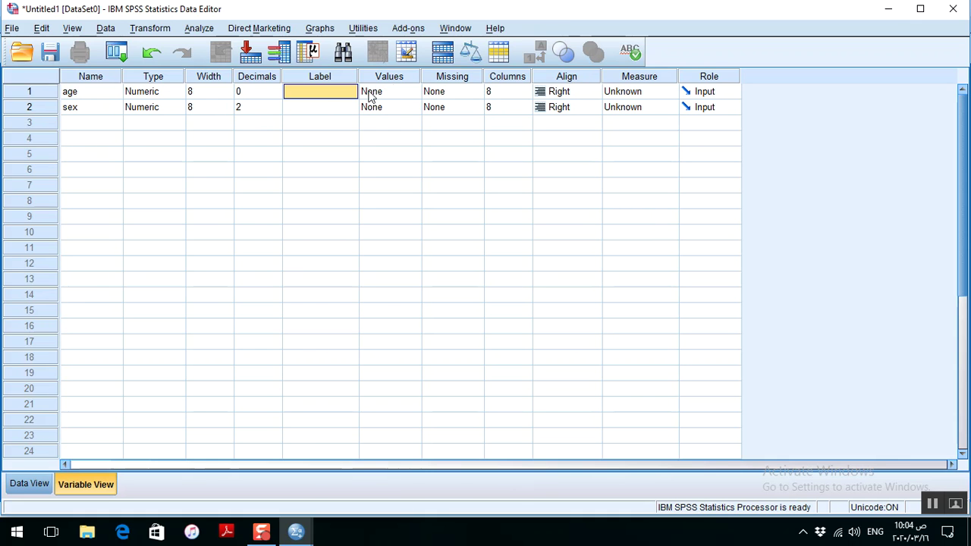
- Look at the Values cell of age and review its missing-value options without changing them
left_click(394, 91)
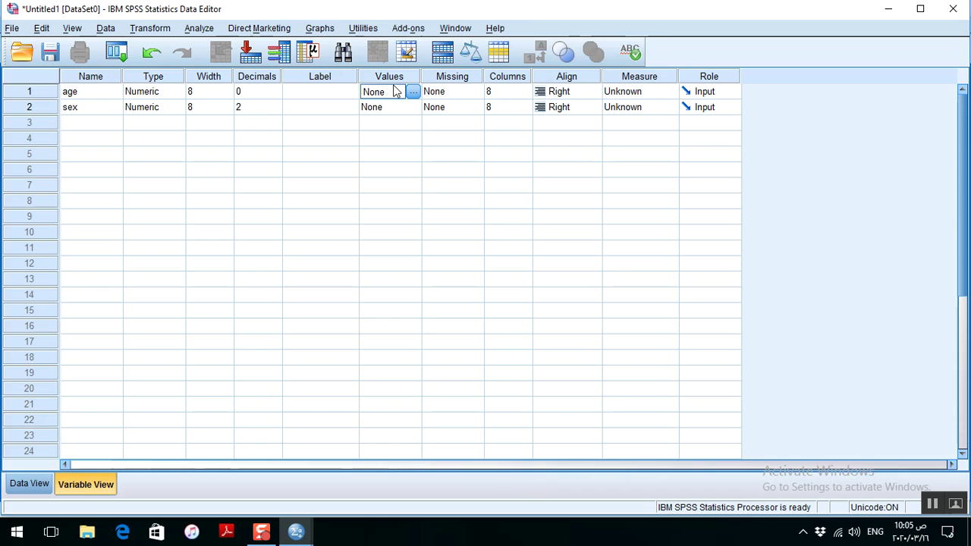
left_click(449, 81)
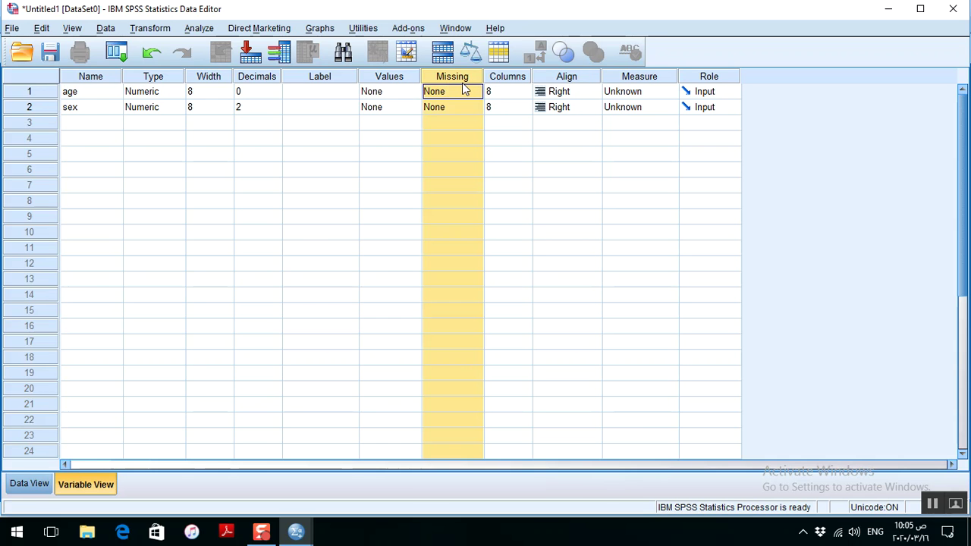
left_click(477, 90)
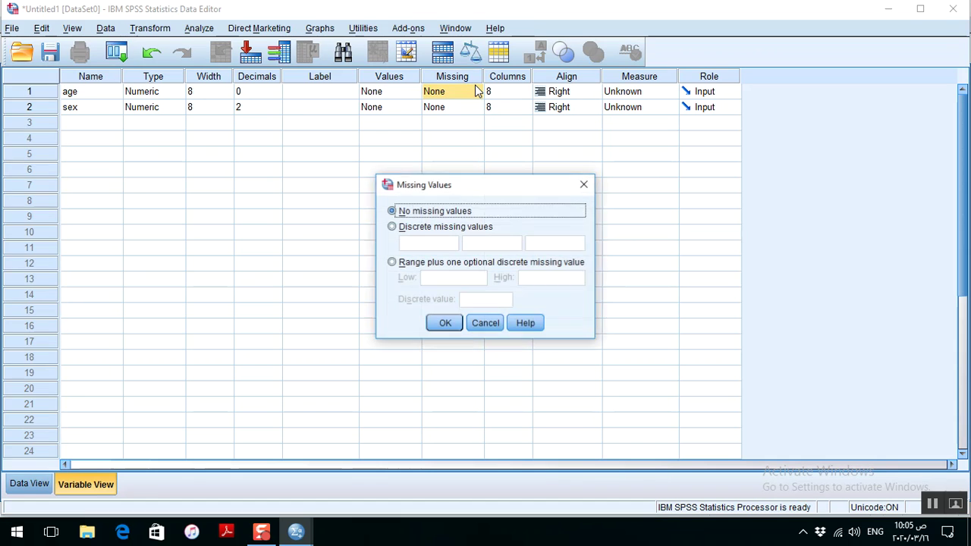
left_click(584, 185)
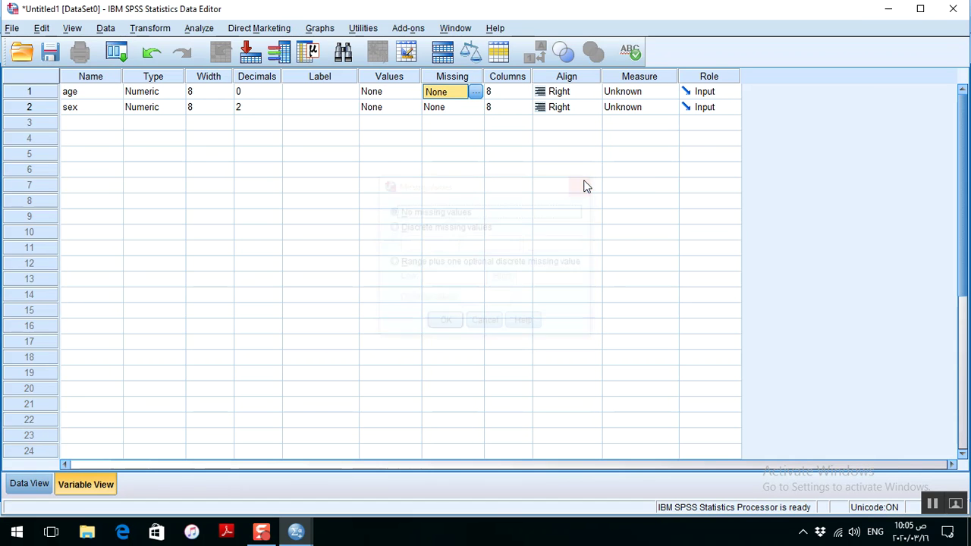
- Check the display column width of age and set its measurement level to Scale
left_click(512, 94)
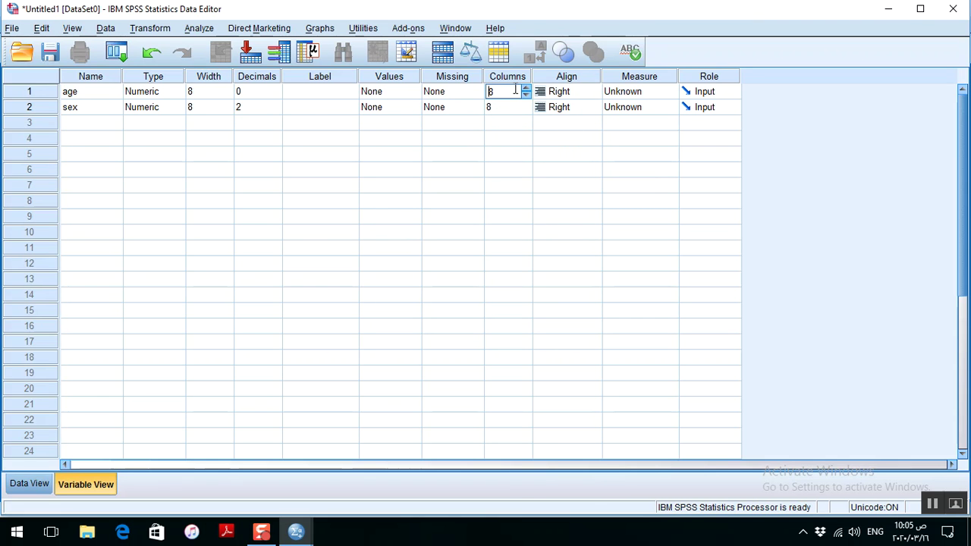
left_click(498, 118)
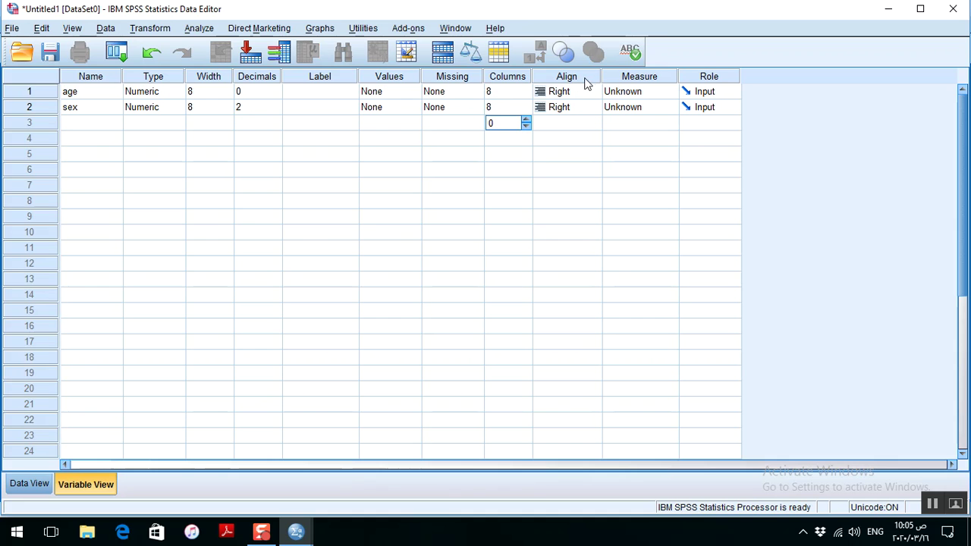
left_click(627, 94)
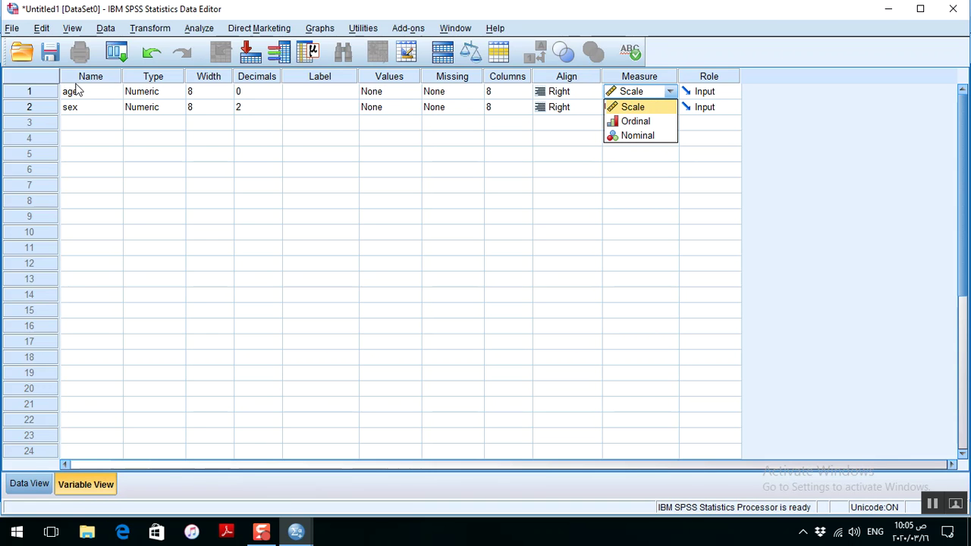
left_click(641, 111)
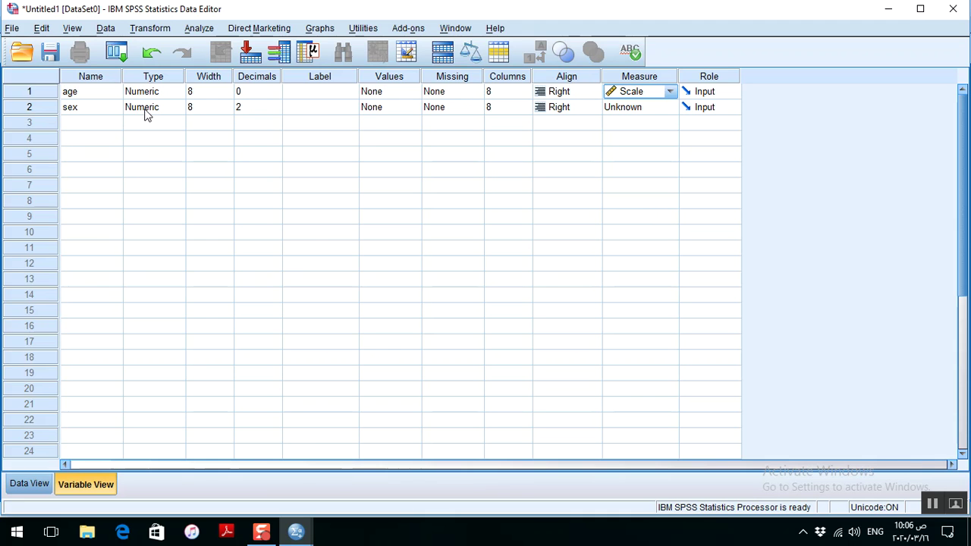
- Set the number of decimals for the sex variable to 0
left_click(275, 111)
left_click(275, 110)
left_click(274, 111)
left_click(300, 110)
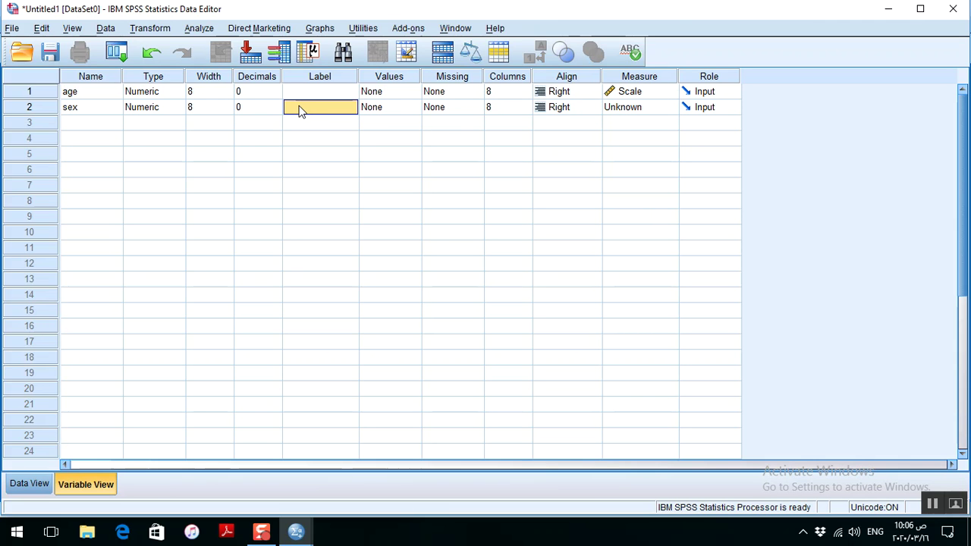
left_click(408, 113)
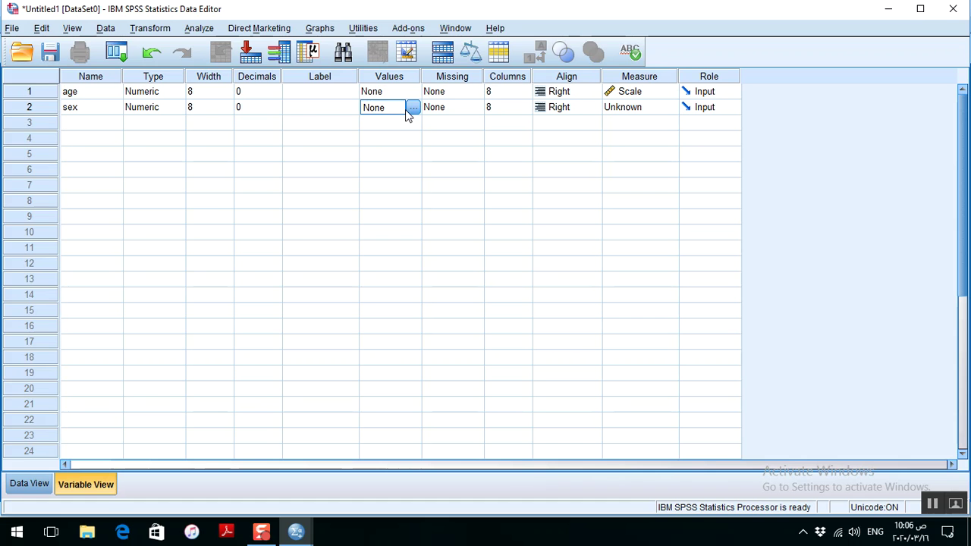
left_click(412, 111)
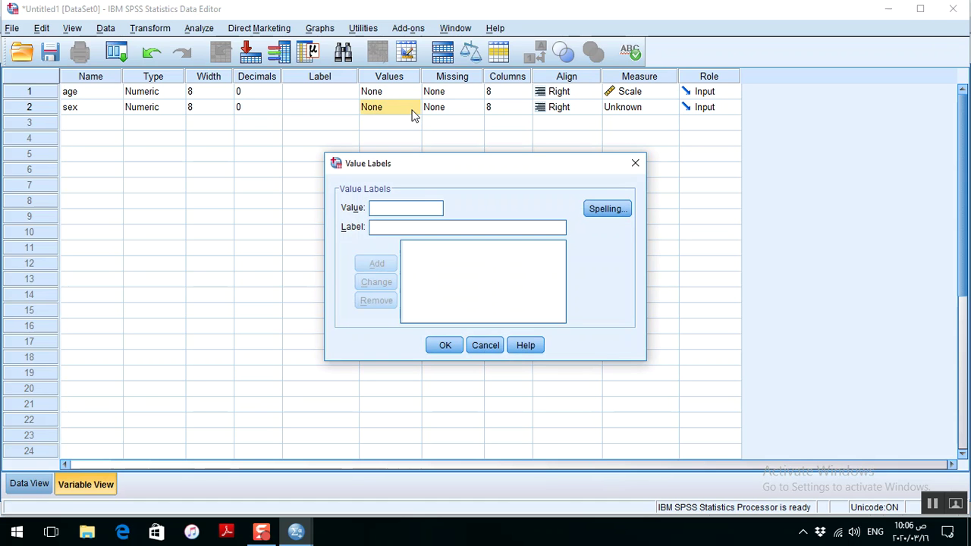
left_click(635, 164)
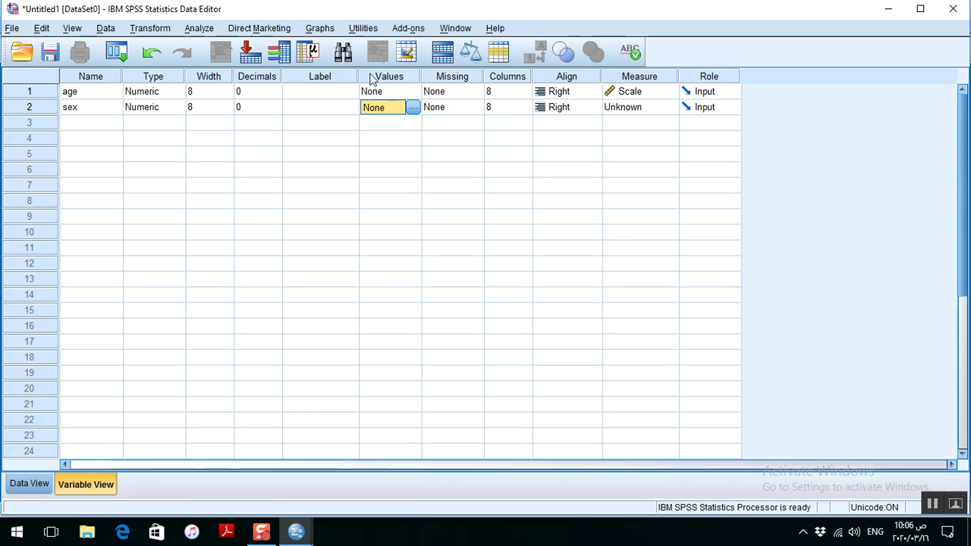
left_click(383, 142)
- Define the value labels of sex as 1 = Male and 2 = Female
left_click(405, 111)
left_click(413, 111)
left_click(381, 206)
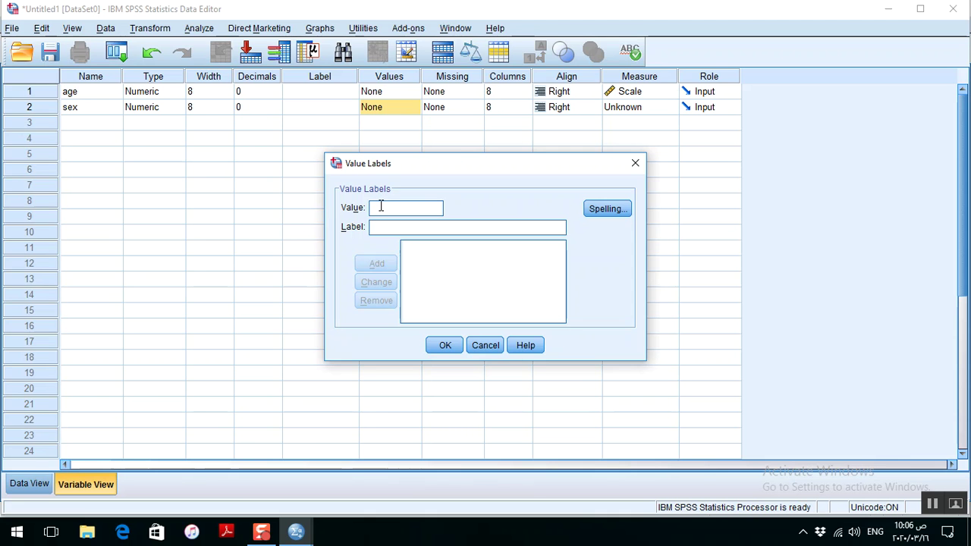
type("1")
left_click(383, 225)
type("Male")
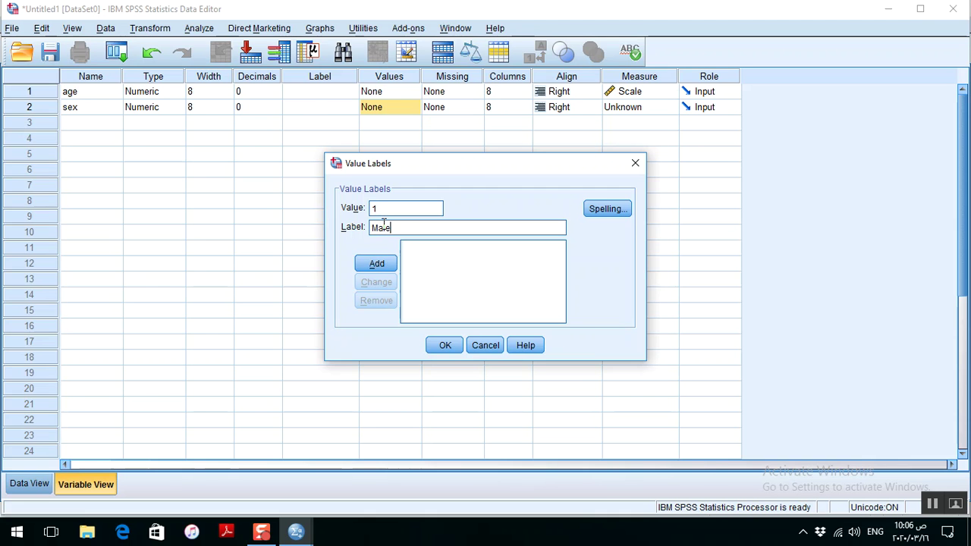
left_click(374, 263)
type("2")
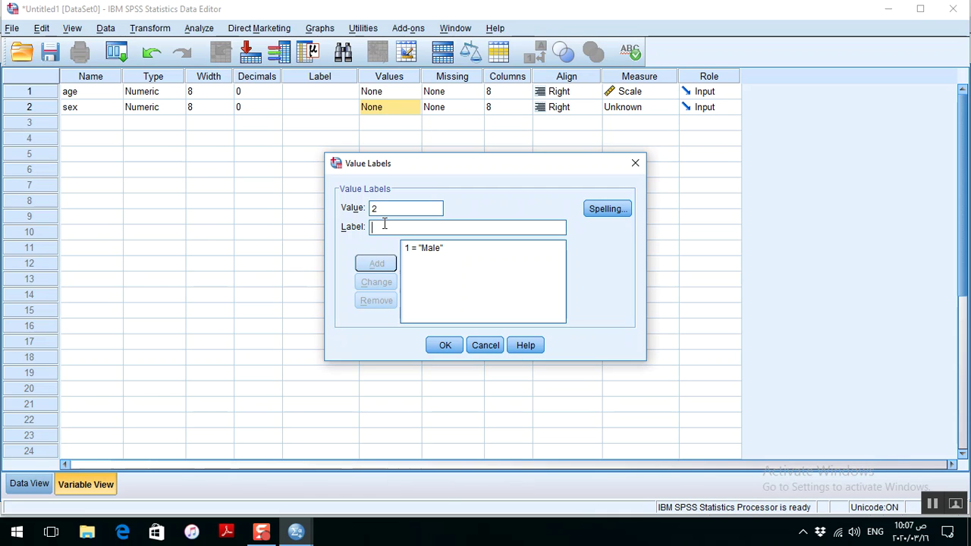
left_click(385, 226)
type("Female")
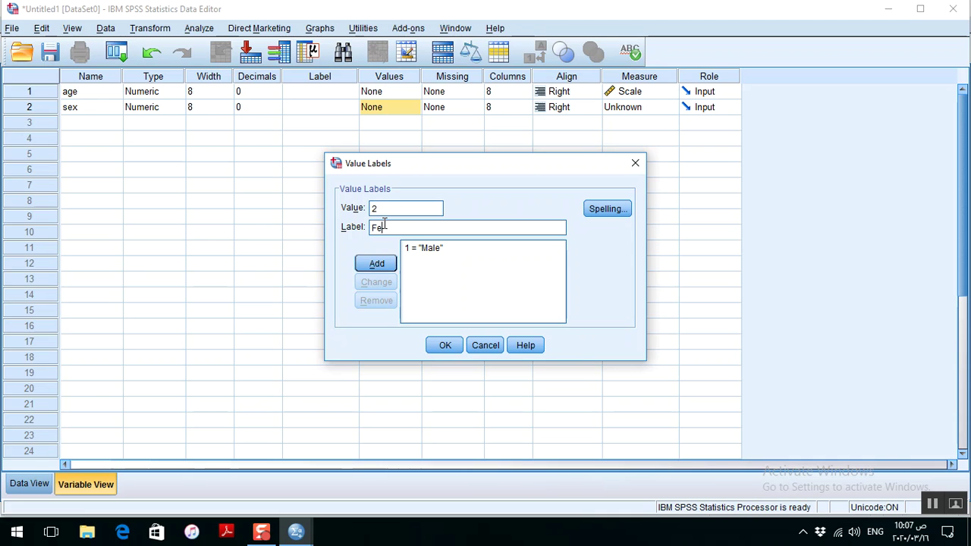
left_click(383, 263)
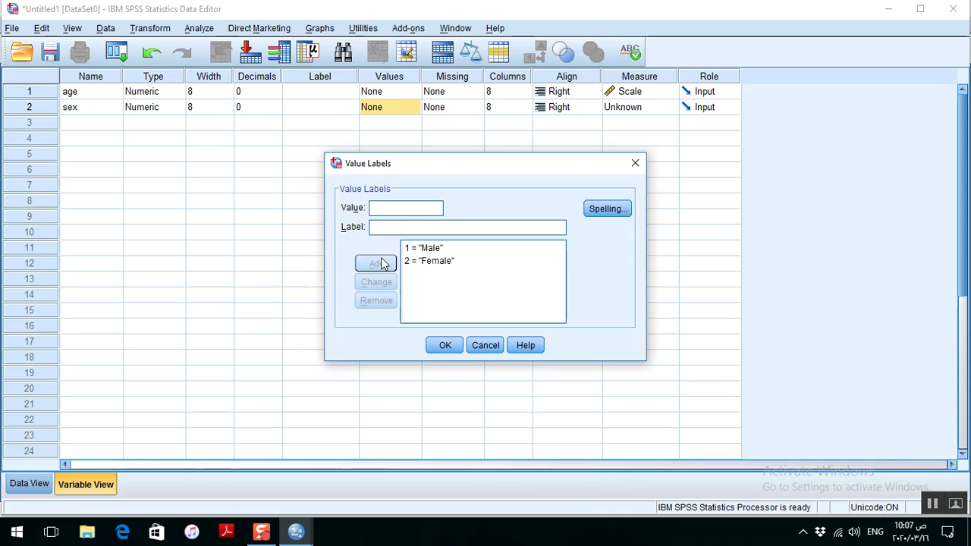
left_click(451, 349)
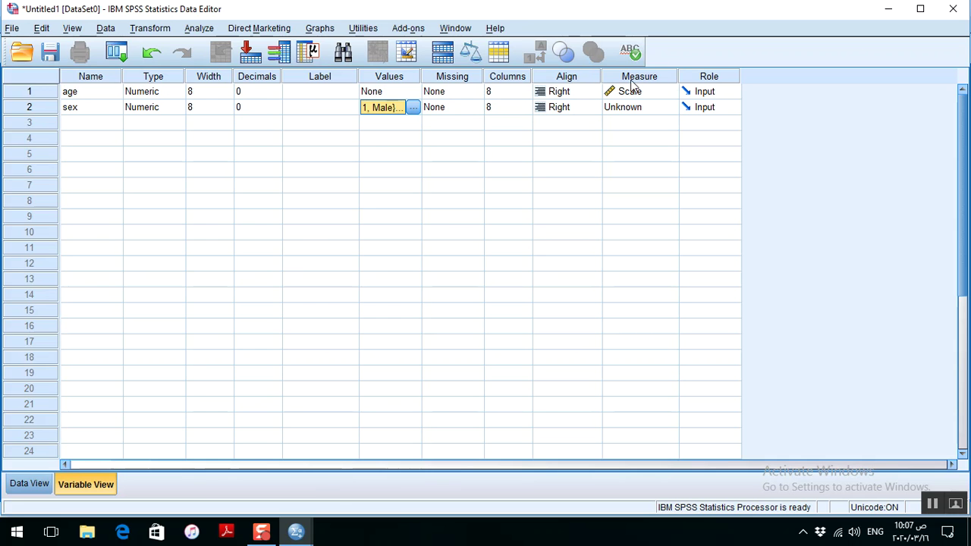
- Set the measurement level of sex to Nominal and switch to the Data View
left_click(672, 109)
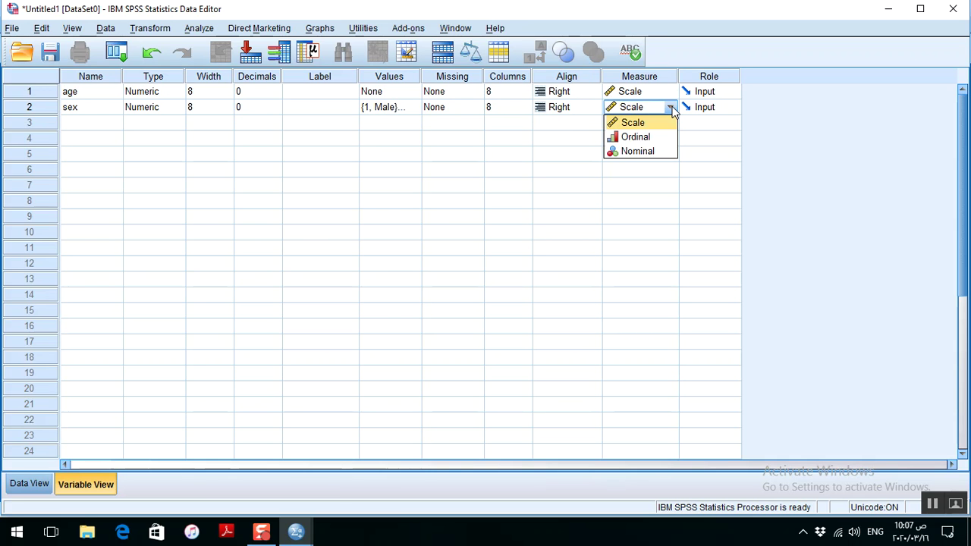
left_click(651, 152)
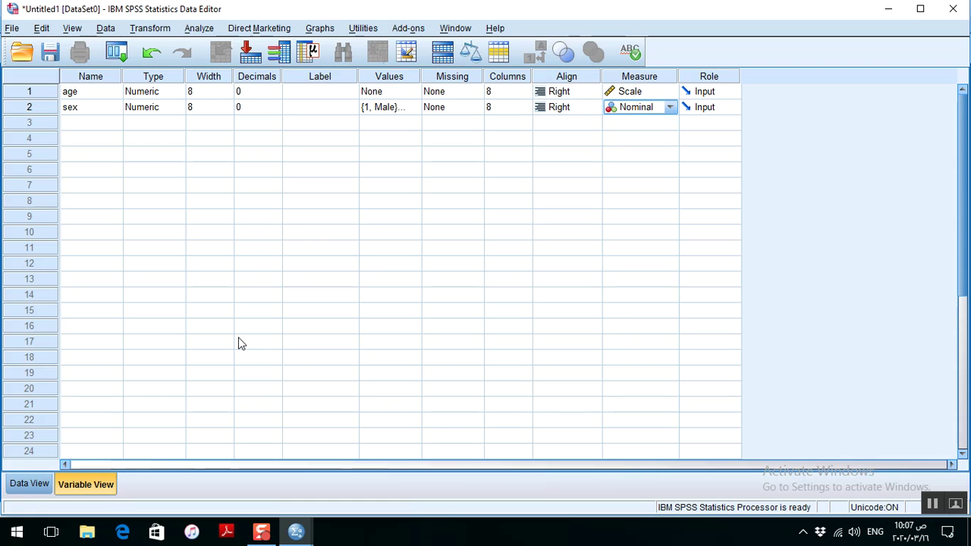
left_click(35, 484)
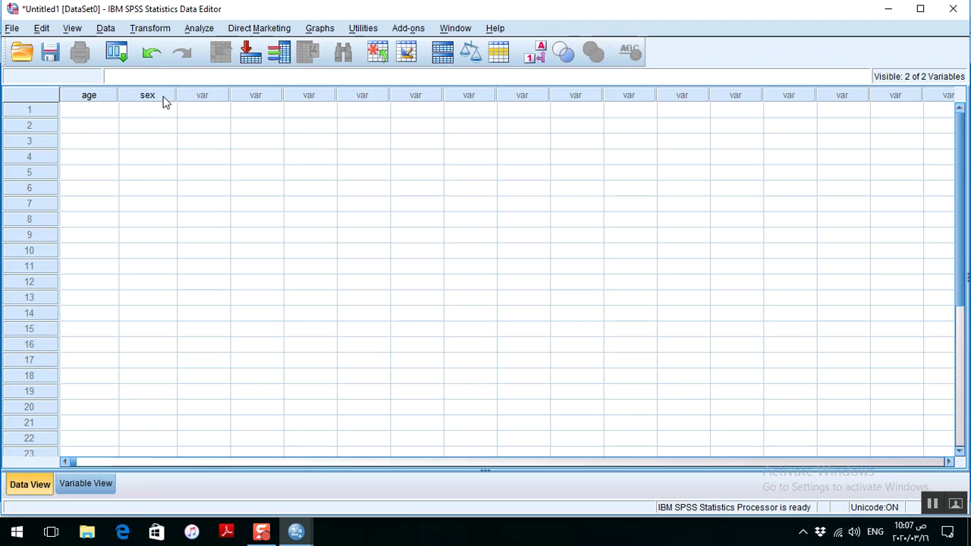
- Enter the ages 23, 22, 33, 55, 30 and 35 in the first six cases of the age column
left_click(92, 107)
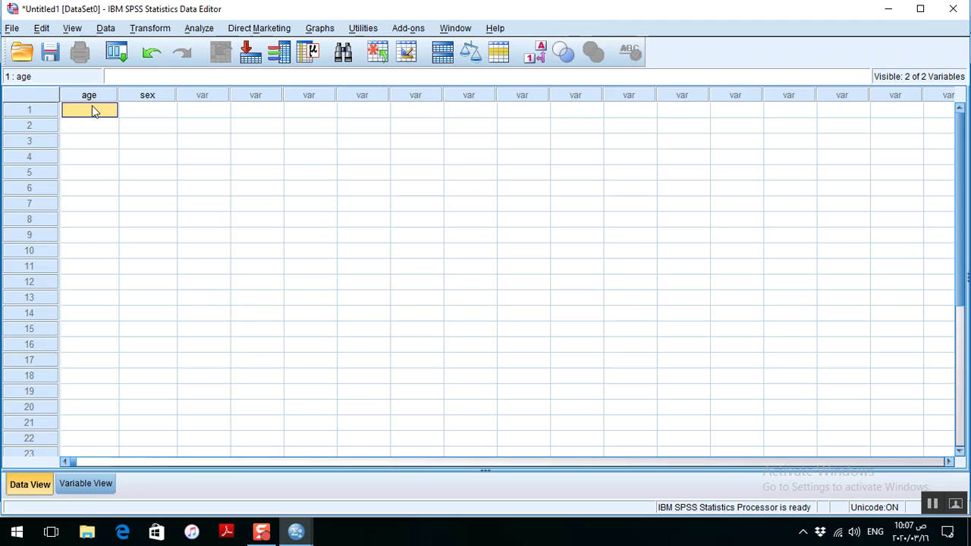
type("23")
key("Return")
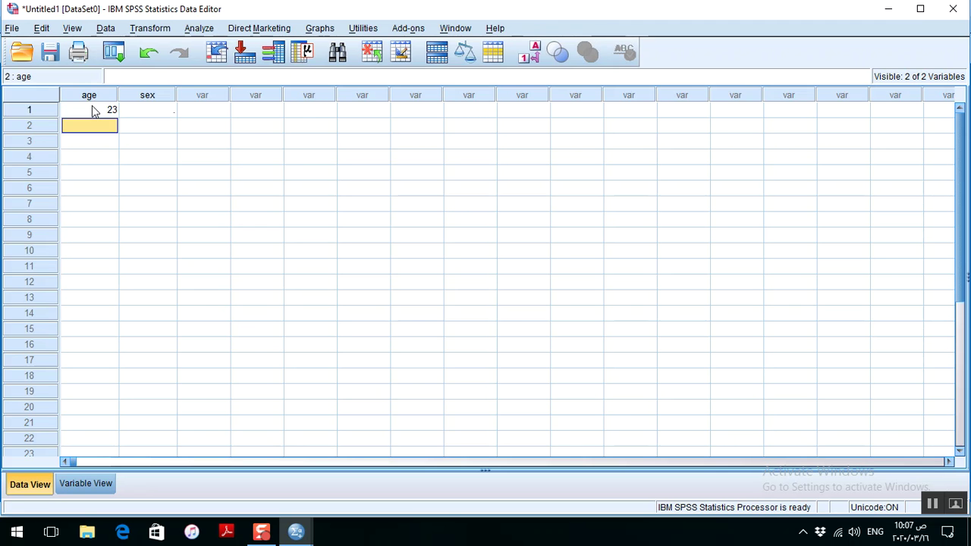
type("22")
key("Return")
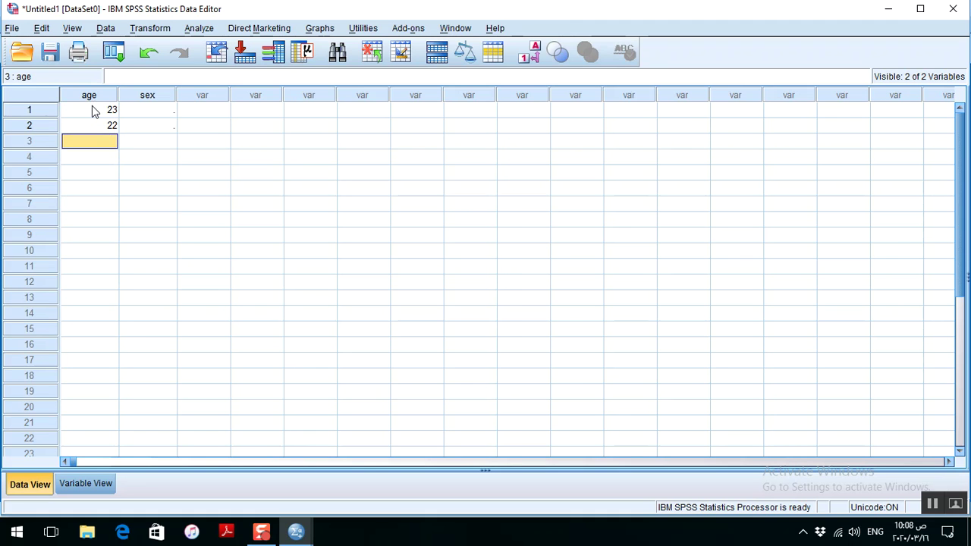
type("33")
key("Return")
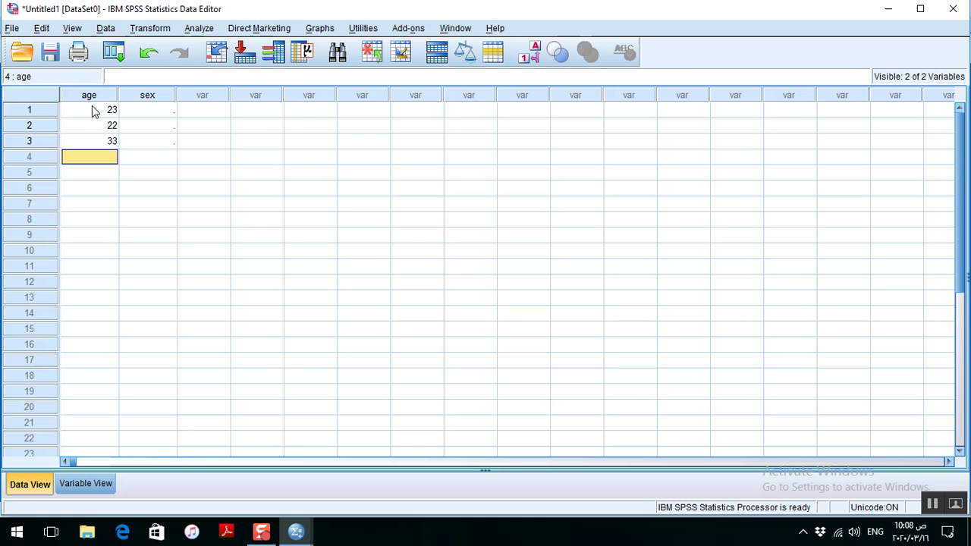
key("Down")
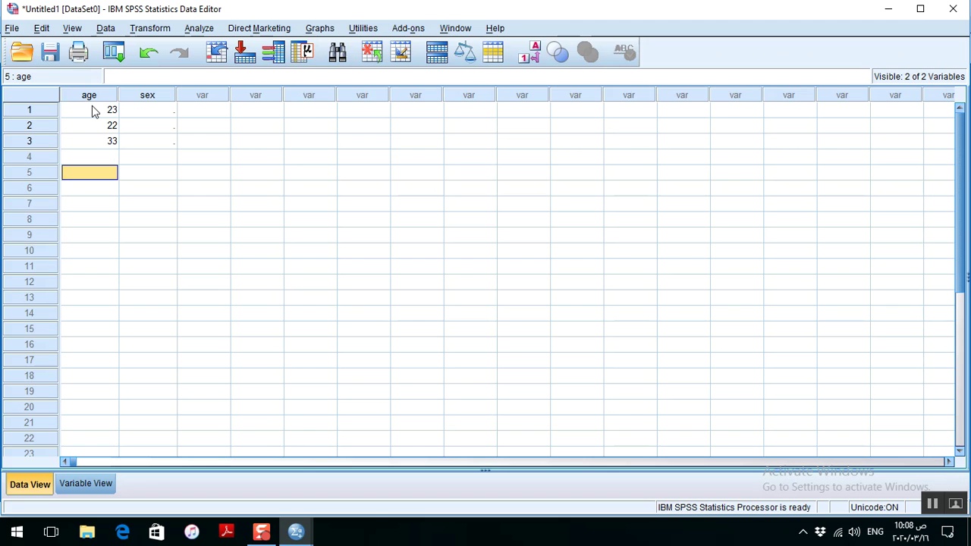
key("Up")
type("55")
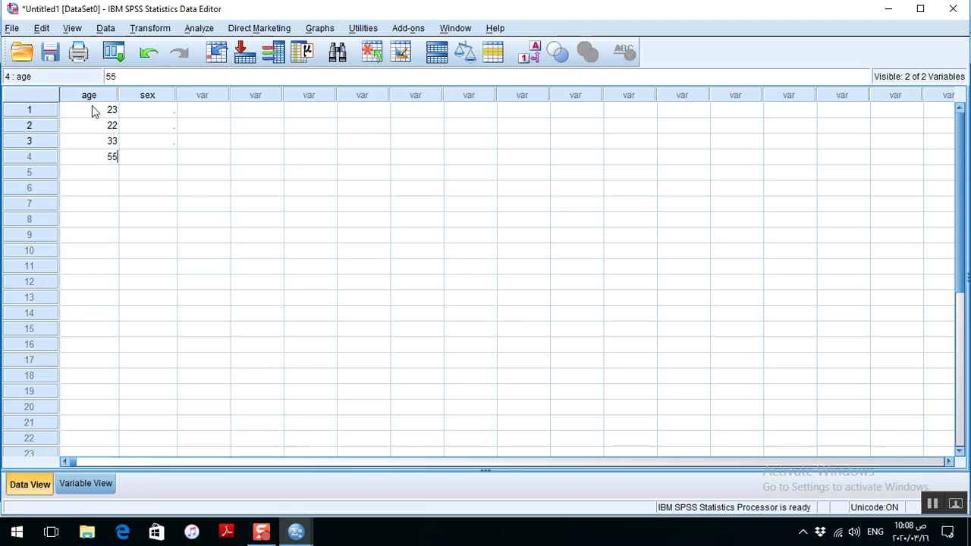
key("Down")
type("30")
key("Down")
type("35")
key("Down")
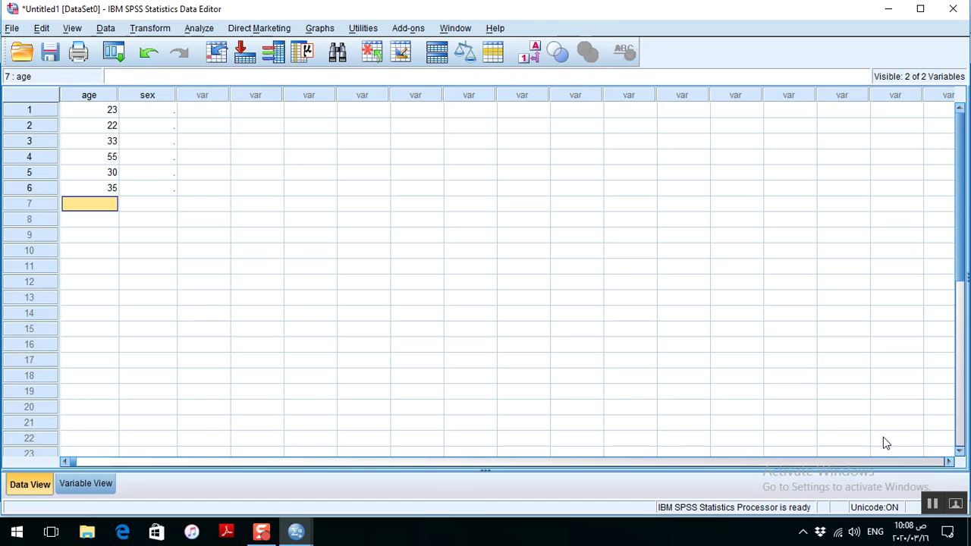
left_click_drag(962, 254, 962, 454)
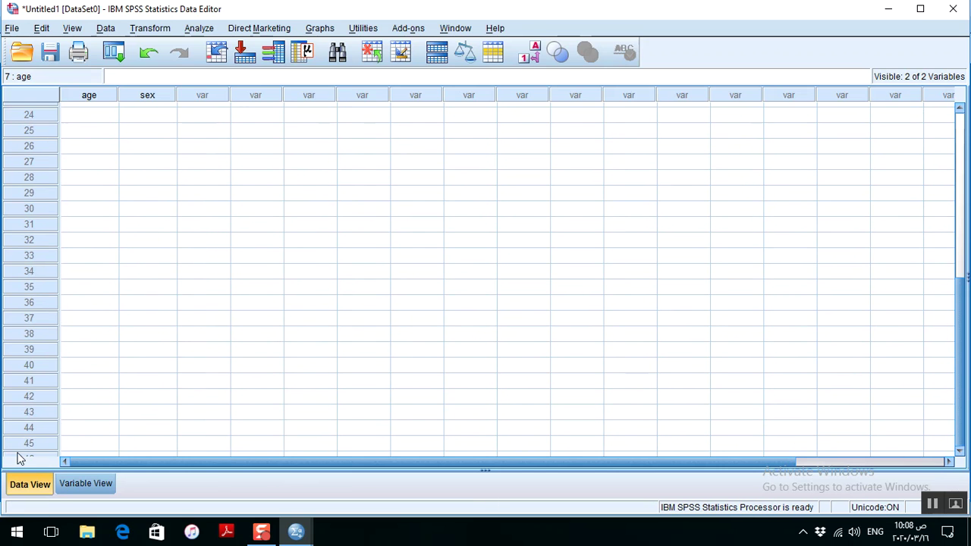
left_click(68, 454)
left_click_drag(958, 394, 933, 126)
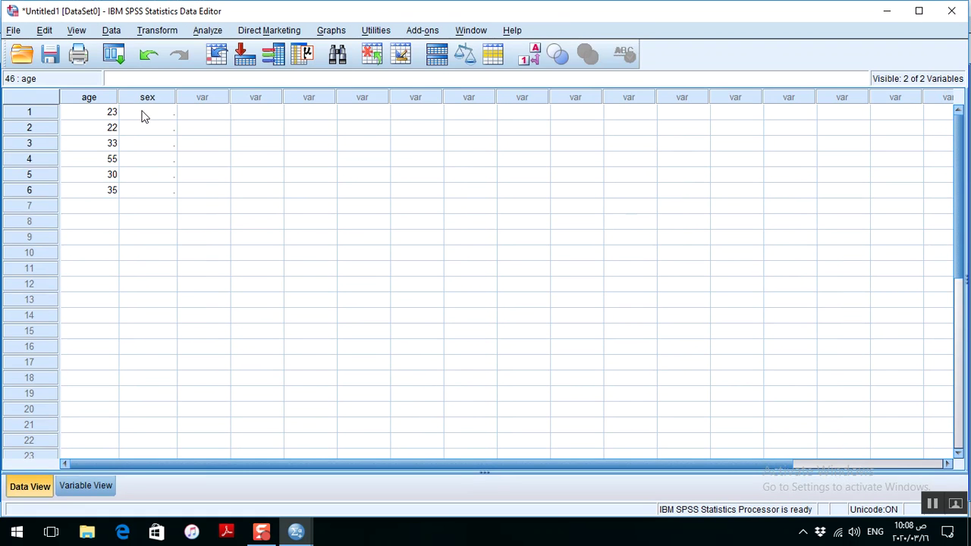
- Enter the codes 1, 2, 2, 1, 1 and 1 in the first six cases of the sex column
left_click(144, 113)
type("1")
key("Return")
type("2")
key("Return")
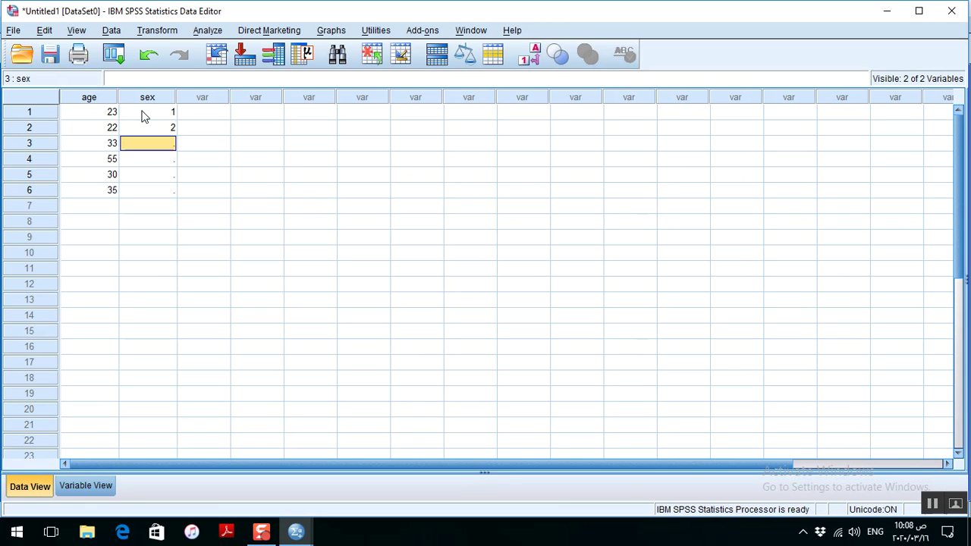
type("2")
key("Return")
type("1")
key("Return")
type("1")
key("Return")
type("1")
key("Return")
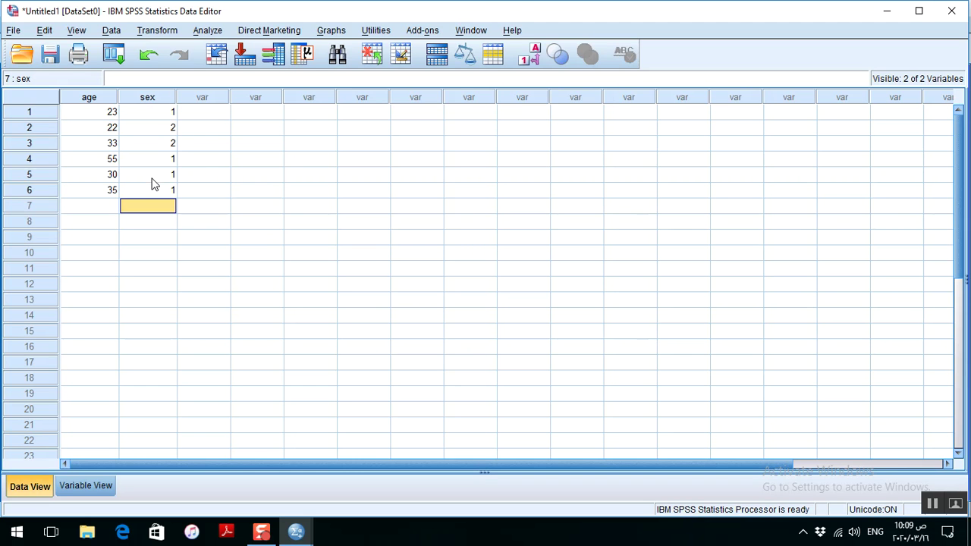
- Add a third variable named Edu in the Variable View and give it the label "Education level"
left_click(85, 487)
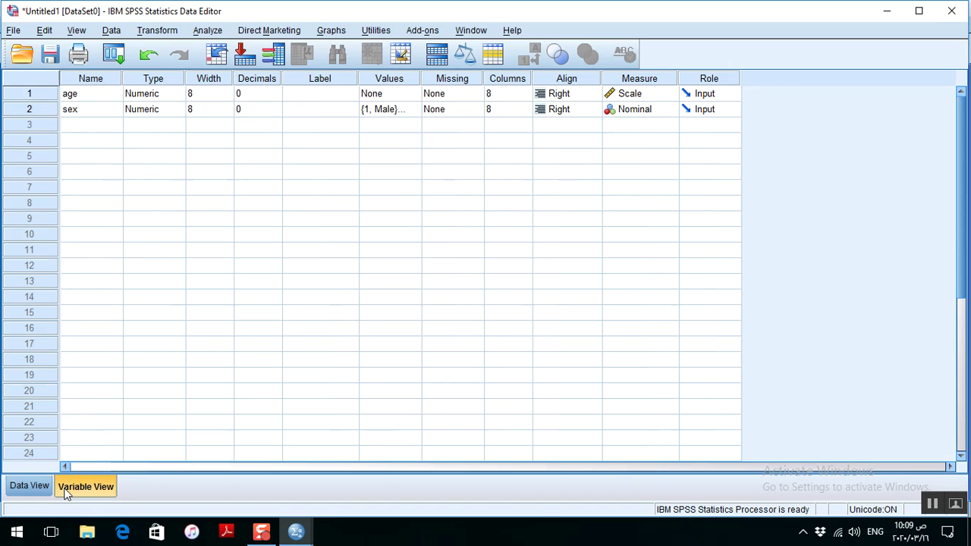
left_click(76, 129)
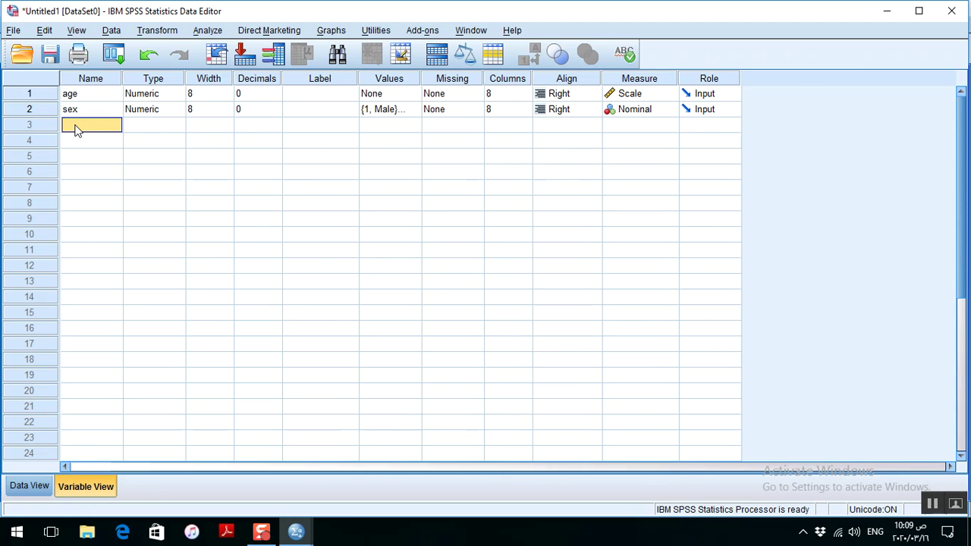
type("Edu")
left_click(129, 129)
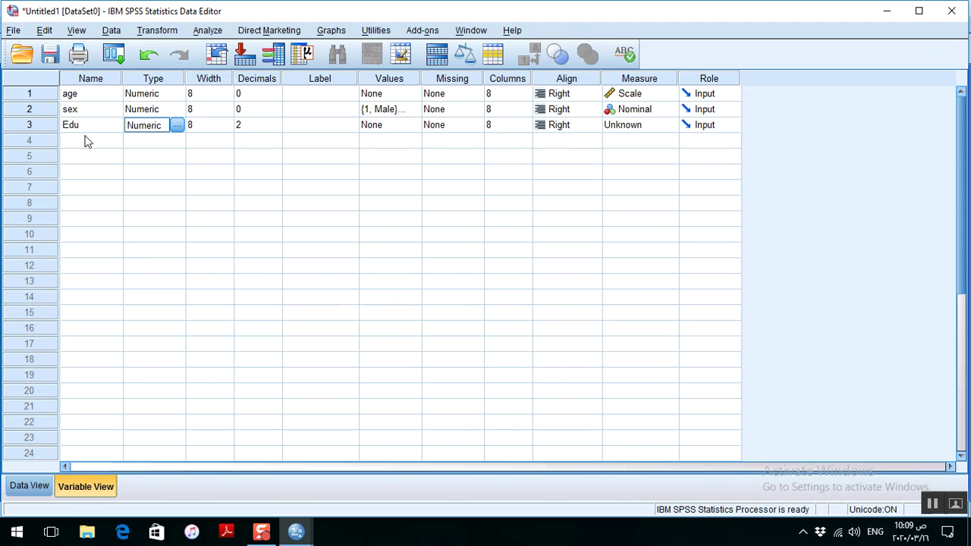
left_click(299, 127)
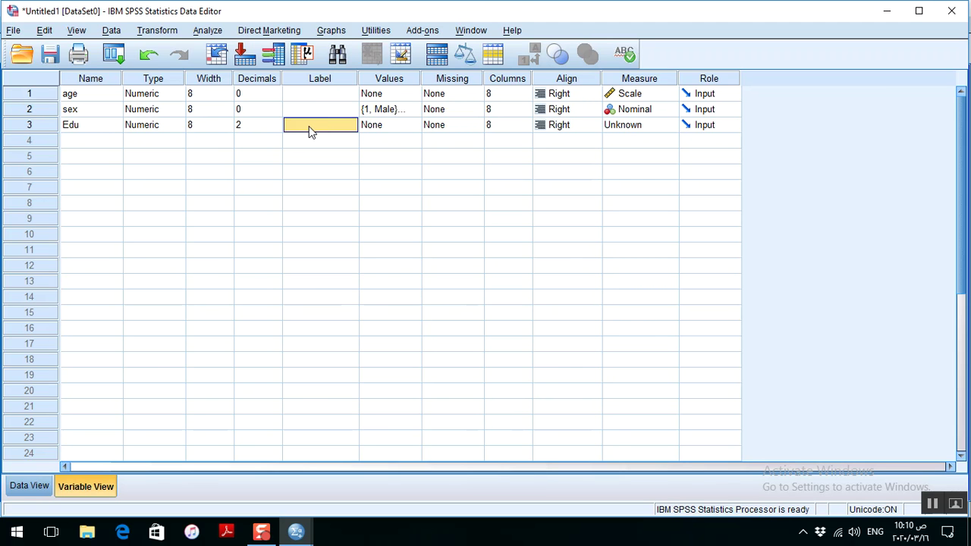
type("Education level")
key("Return")
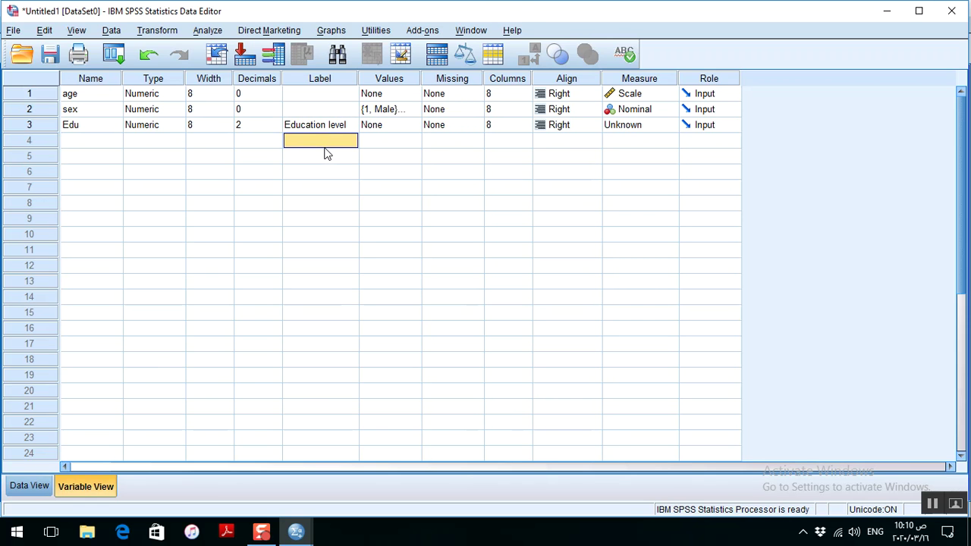
left_click(324, 128)
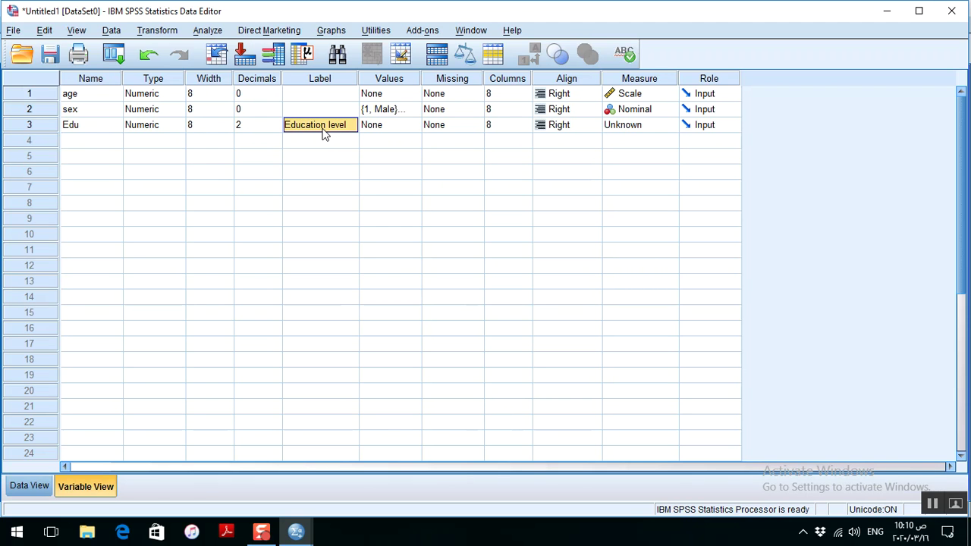
left_click(323, 144)
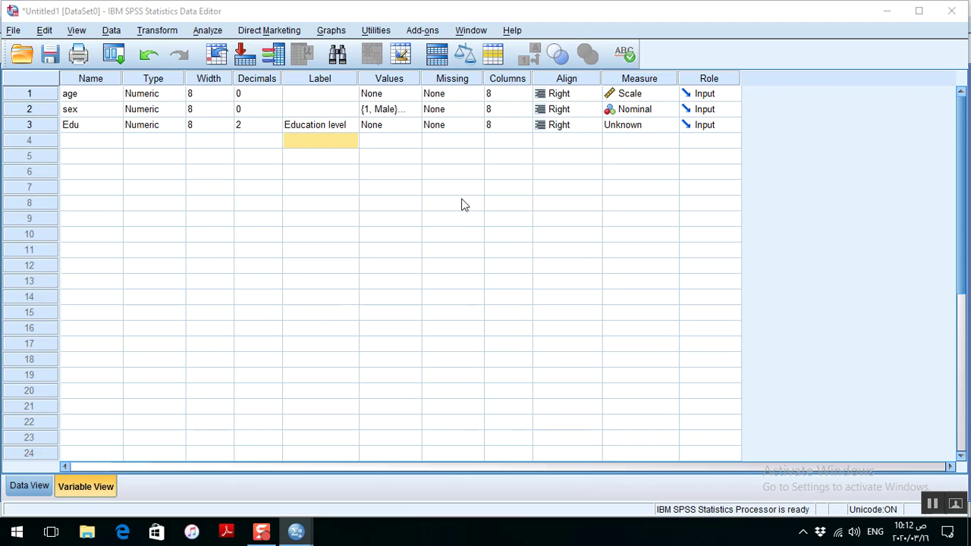
- Add the value labels 1 = "Postgraduate education" and 2 = "high education" to the Edu variable
double_click(417, 129)
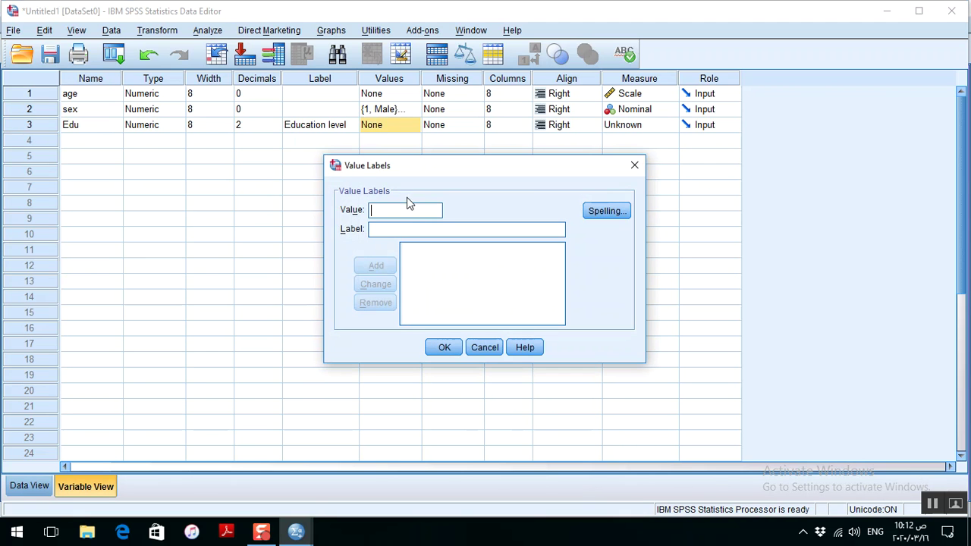
type("1")
left_click(380, 231)
type("Pos")
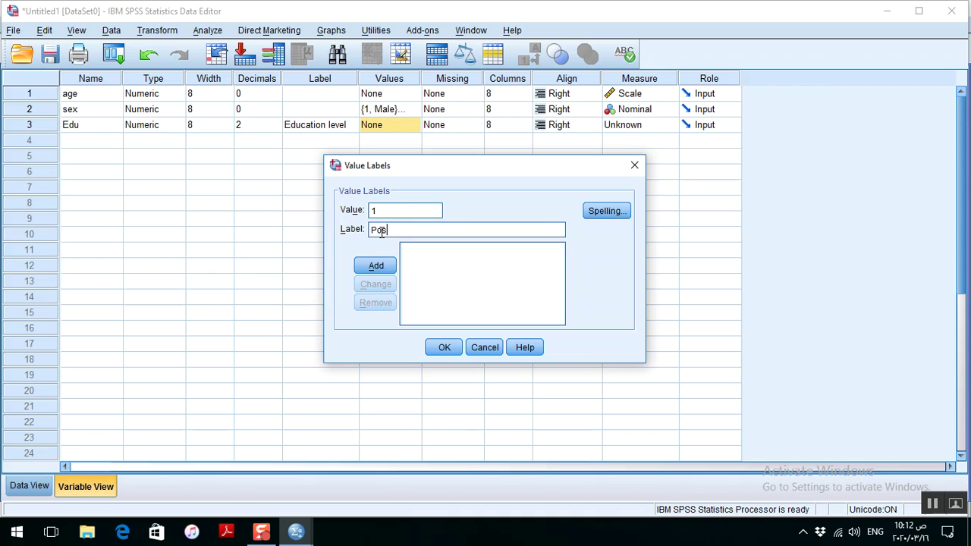
type("tgraduate ed")
type("cation")
left_click(372, 266)
type("2")
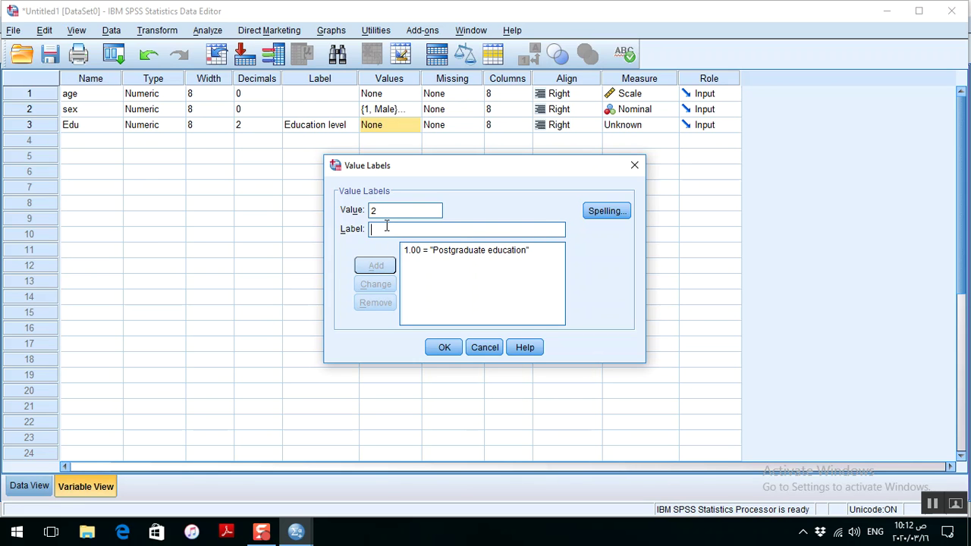
type("high education")
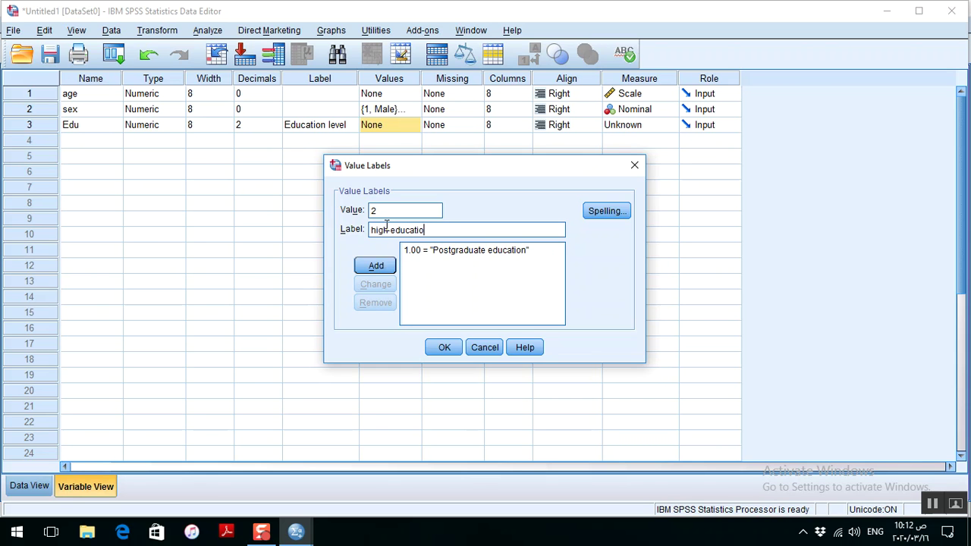
left_click(376, 265)
- Add the value label 3 = "intermediate education" to Edu and confirm the value labels
type("3")
left_click(374, 229)
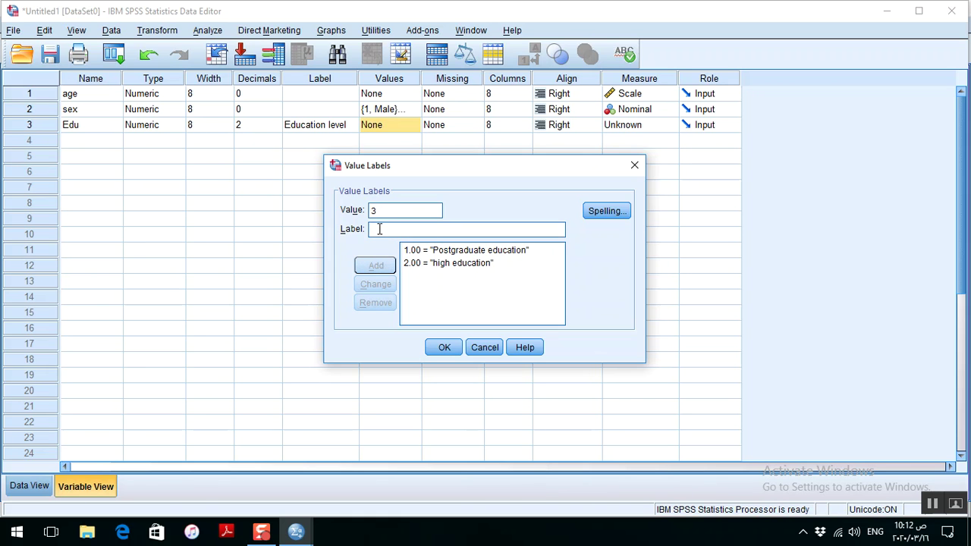
type("l")
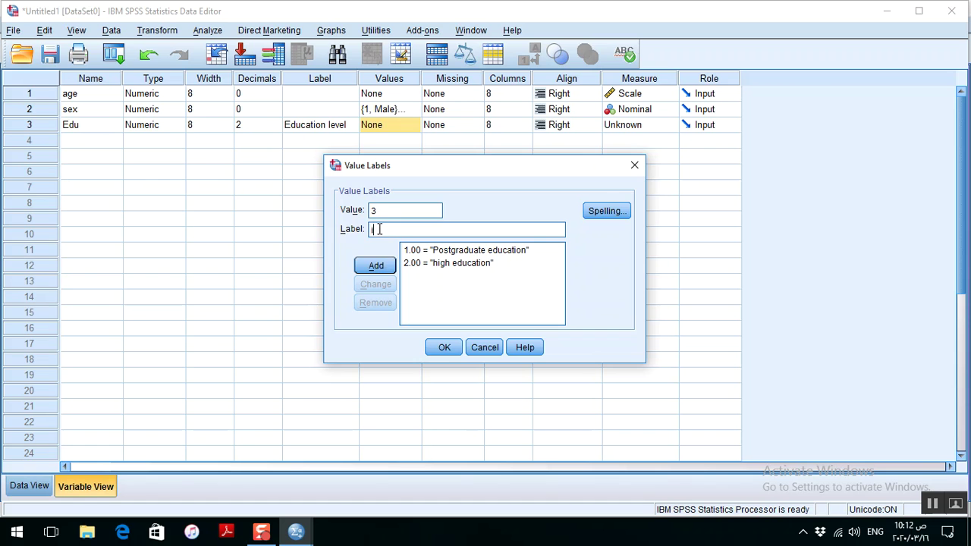
type("ntermediate education")
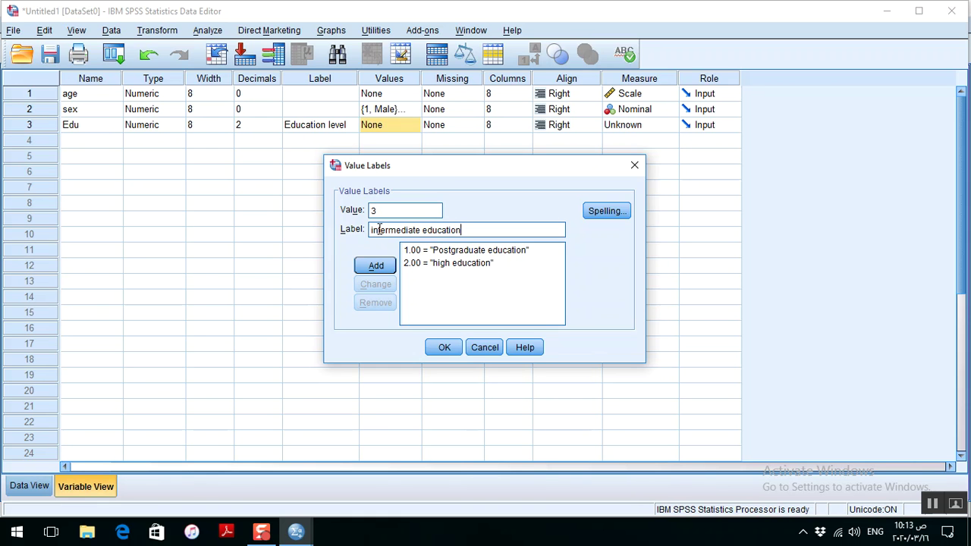
left_click(361, 266)
left_click(444, 347)
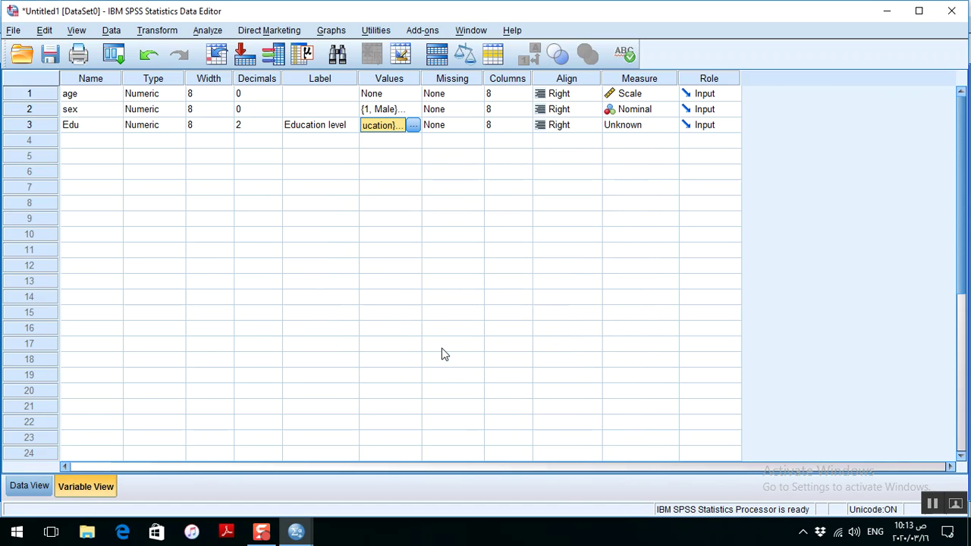
- Reopen the value labels of Edu and review the defined codes and their labels
left_click(413, 125)
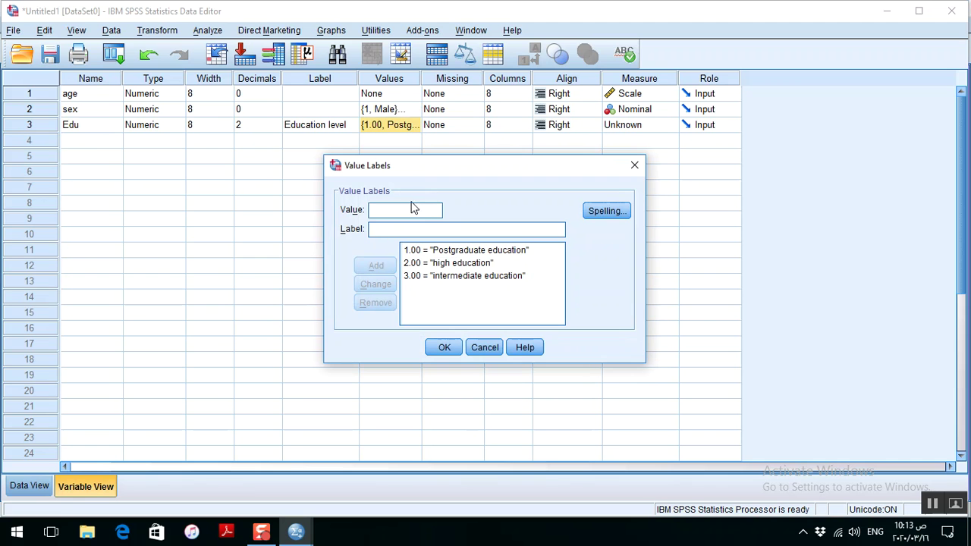
key("Tab")
key("Tab")
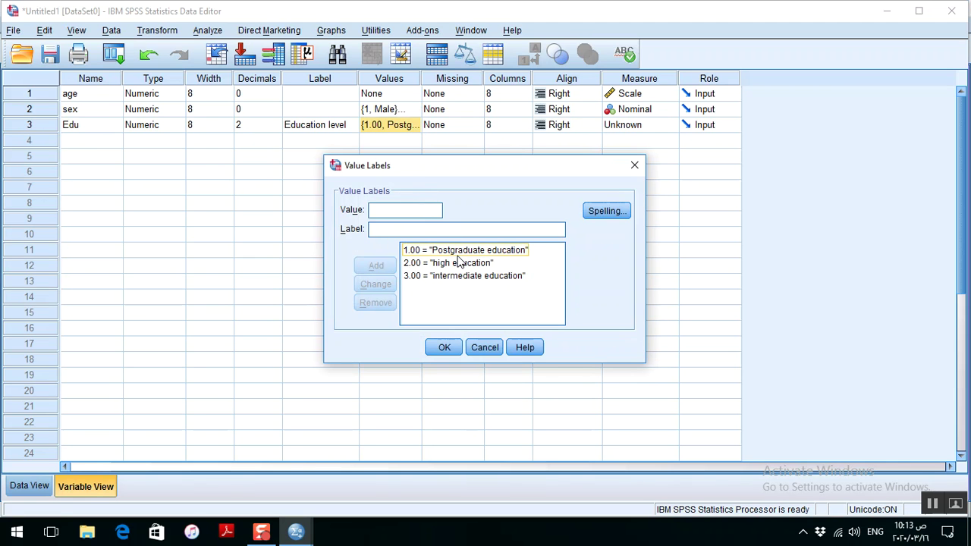
left_click(448, 262)
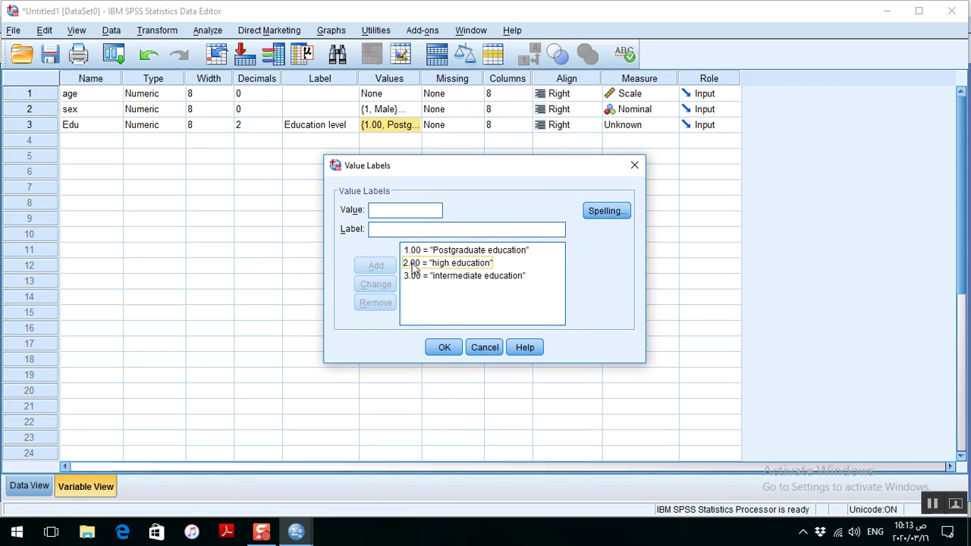
left_click(429, 276)
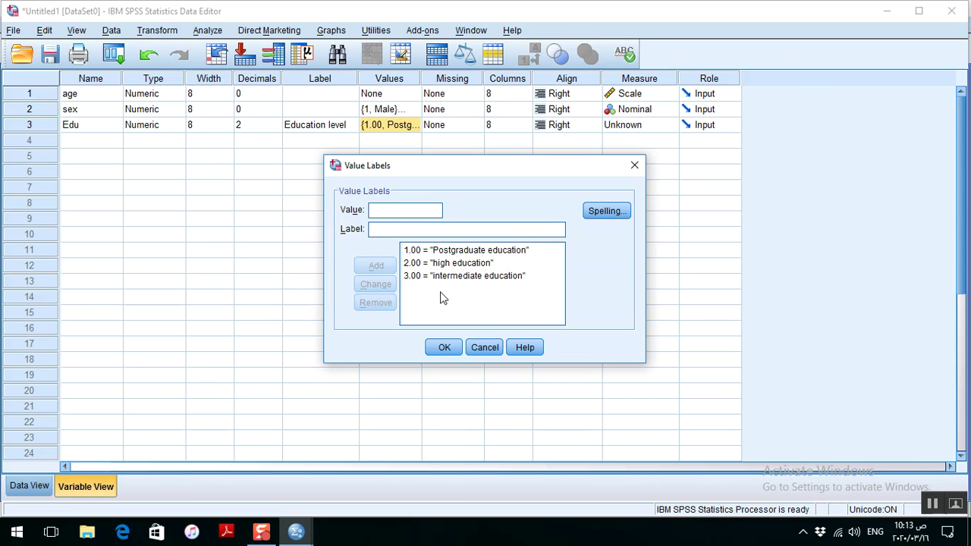
left_click(452, 351)
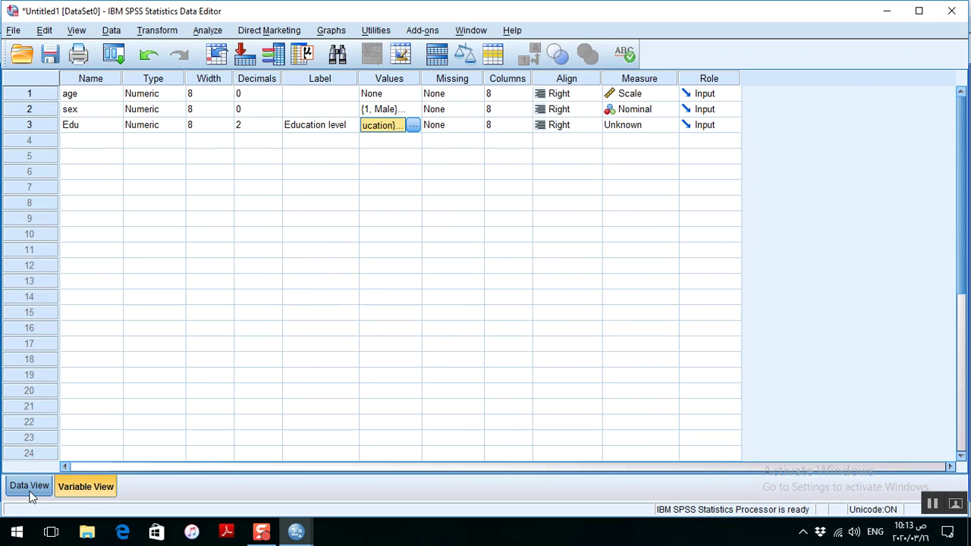
- Enter the codes 1, 2, 3, 2, 1 and 1 in the first six cases of the Edu column in Data View
left_click(24, 488)
left_click(212, 115)
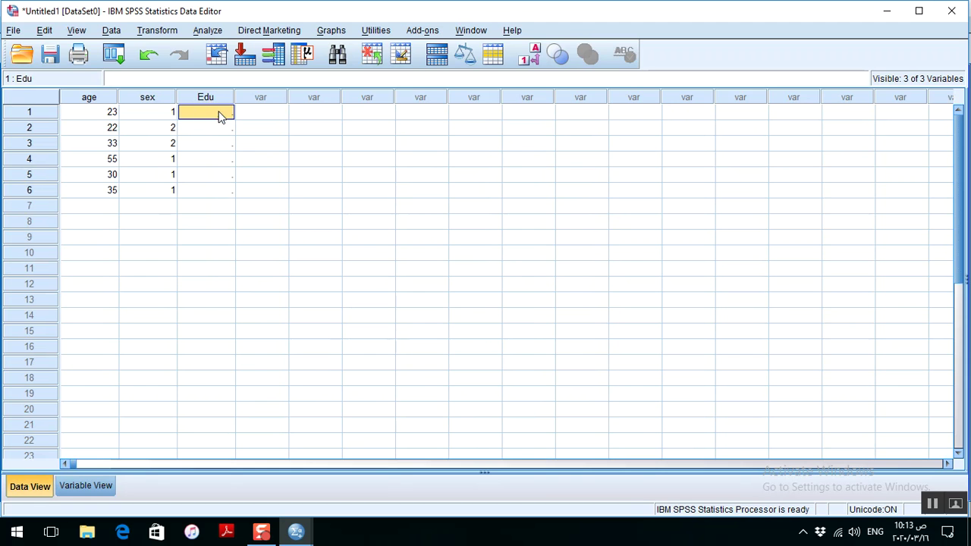
type("1")
key("Return")
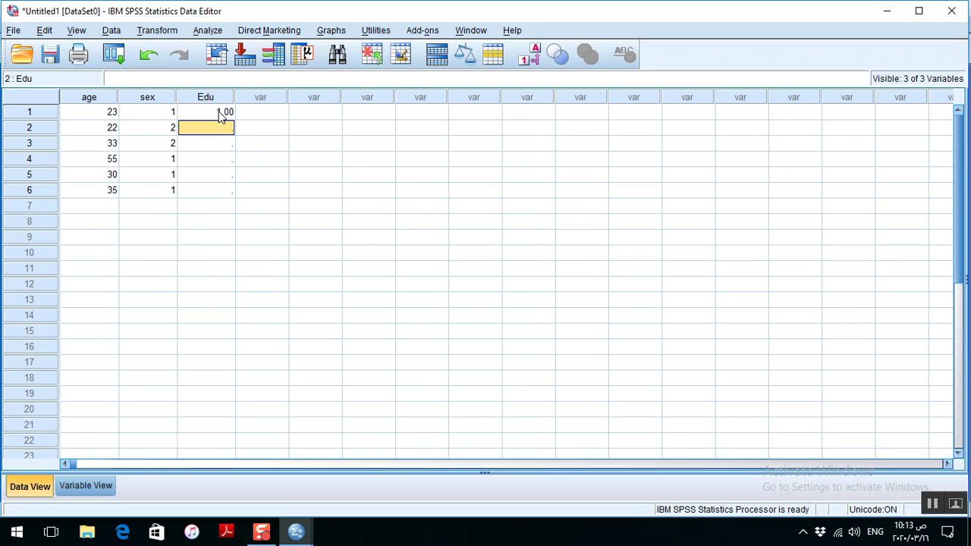
type("2")
key("Return")
type("3")
key("Return")
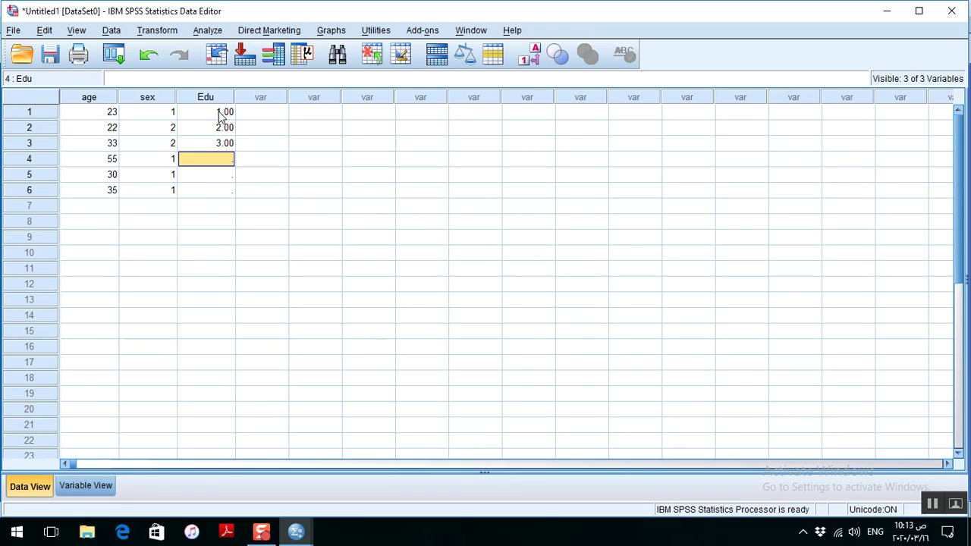
key("Return")
key("Up")
type("2")
key("Return")
type("1")
key("Return")
type("1")
key("Return")
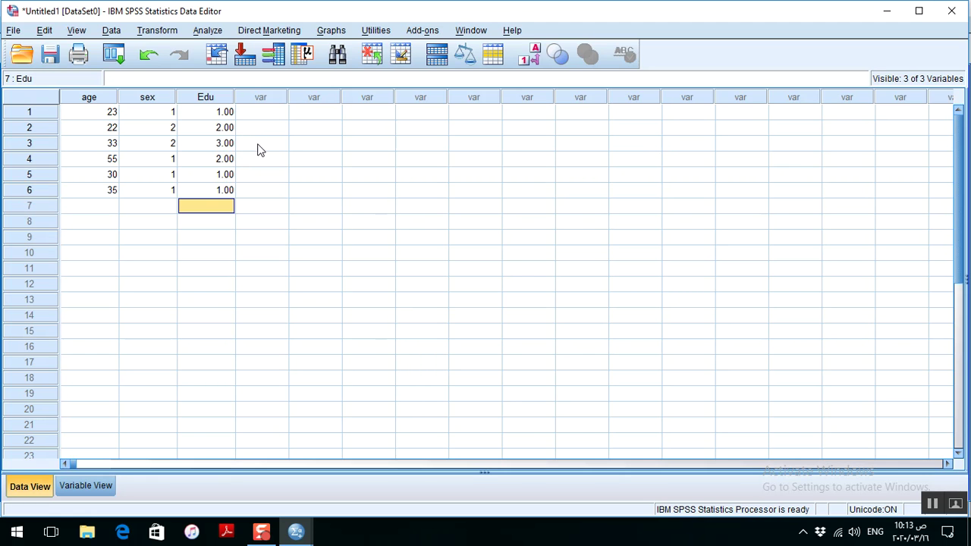
- Set the decimals of Edu to 0 and its measurement level to Ordinal in the Variable View
left_click(85, 486)
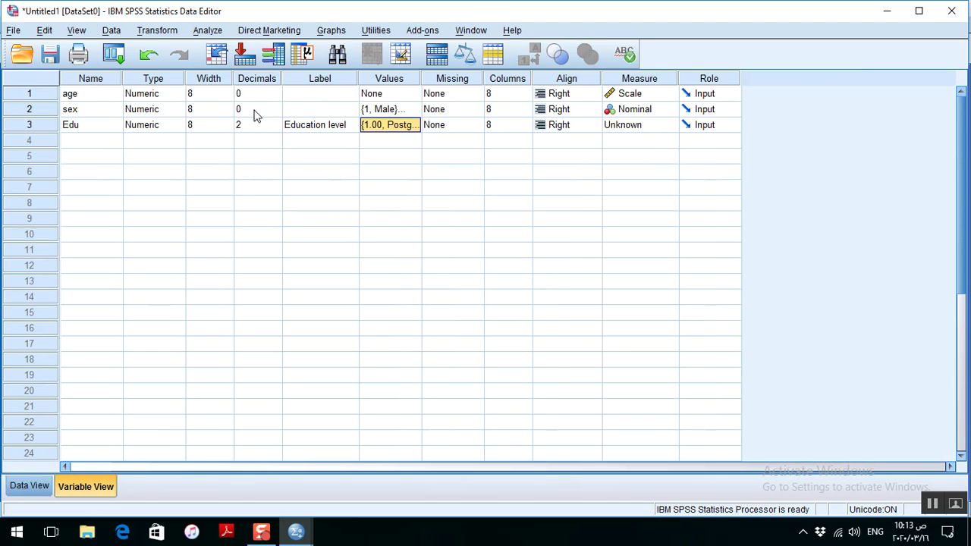
left_click(272, 127)
left_click(276, 129)
left_click(276, 128)
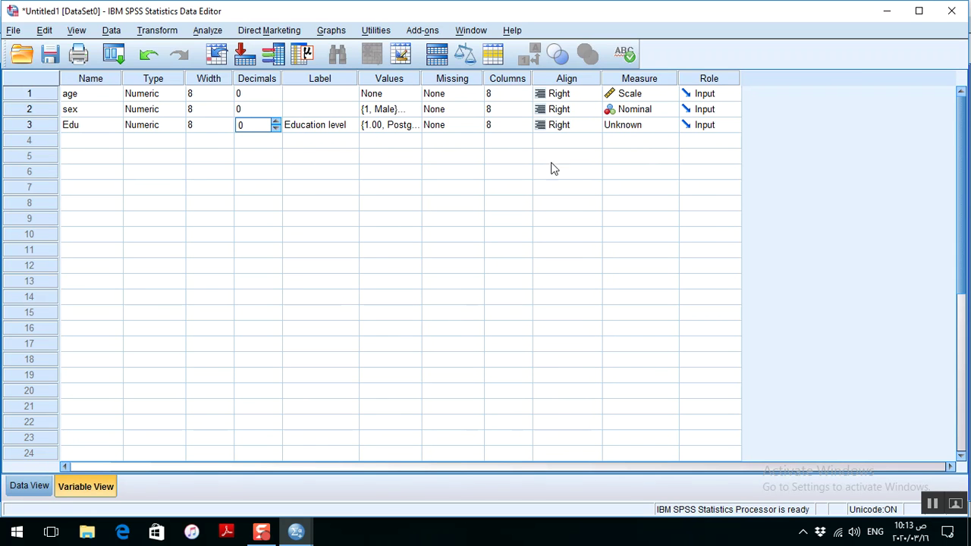
left_click(668, 125)
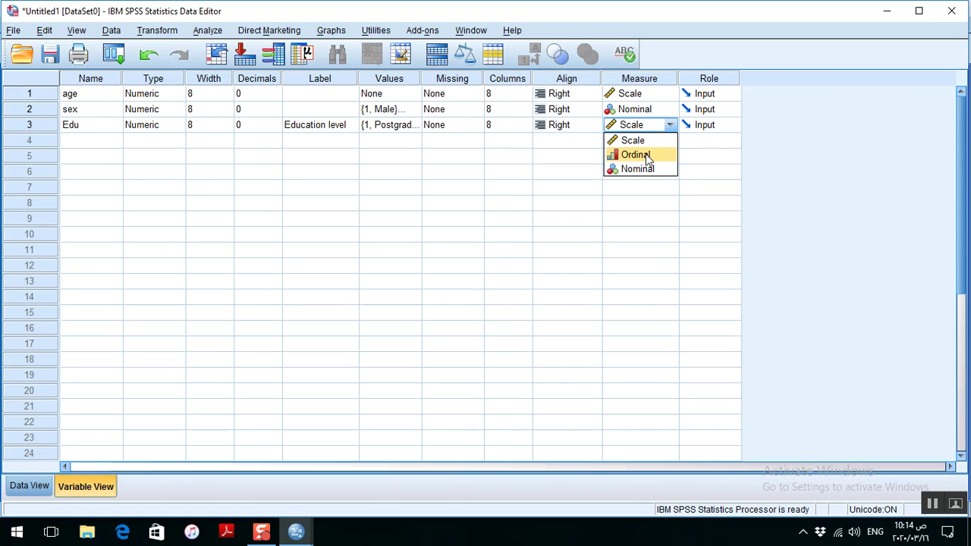
left_click(647, 156)
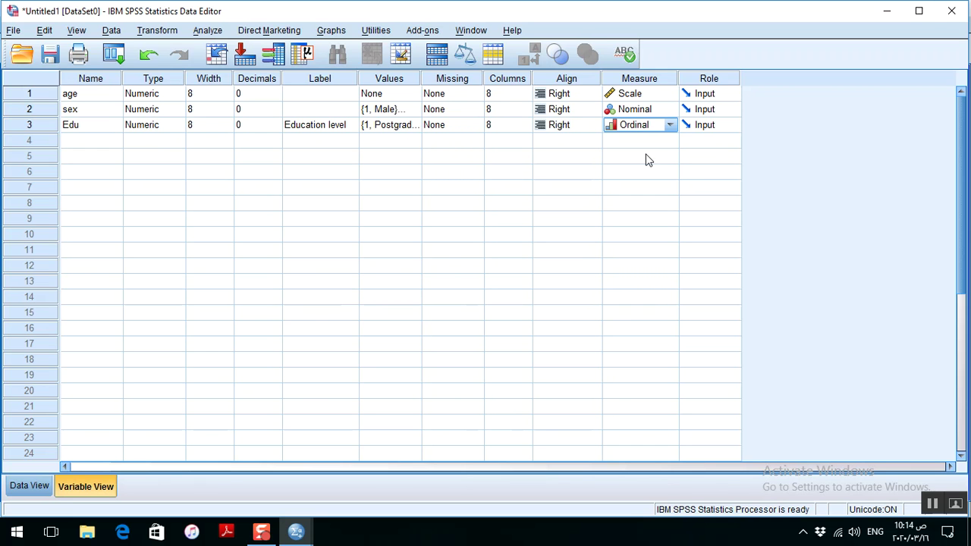
- Compare the Variable View with the Data View, finishing in the Data View with the entered cases
left_click(33, 488)
left_click(75, 490)
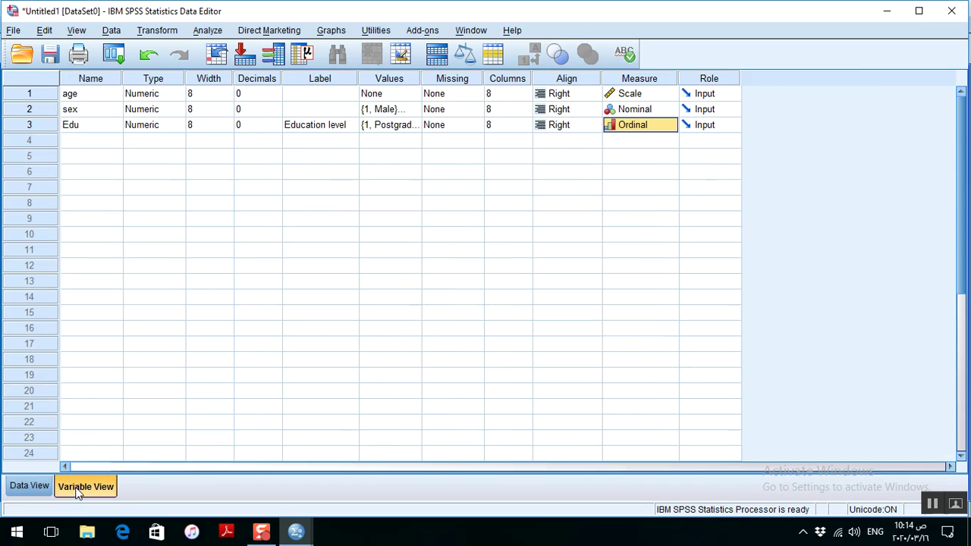
left_click(46, 487)
left_click(88, 487)
left_click(32, 487)
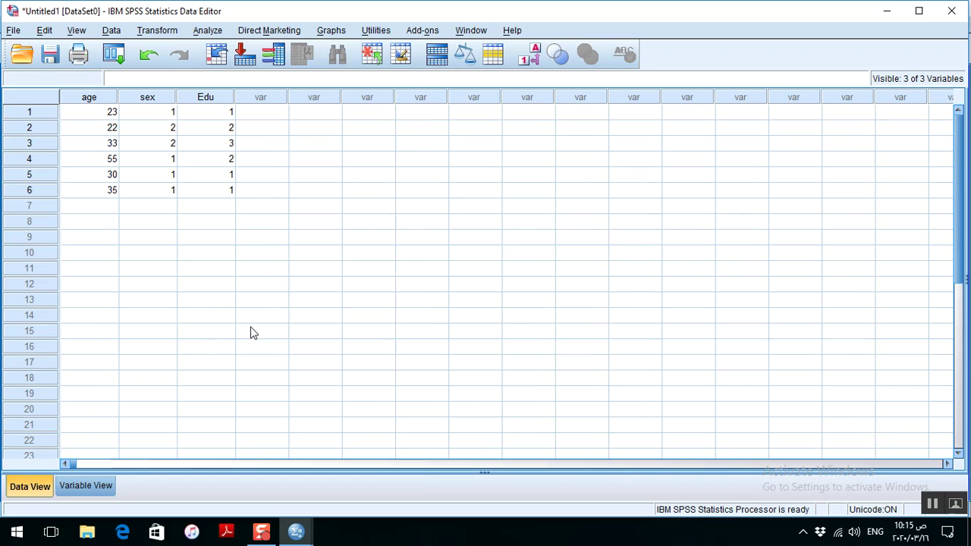